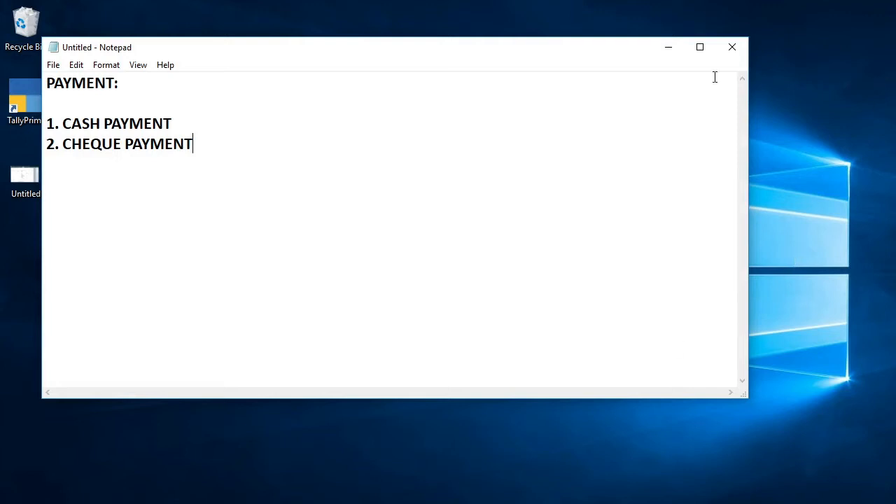
Step: Switch from the notes to TallyPrime and open the ledger account book of Srivari Systems (Cr)
{"action": "left_click", "coordinate": [668, 49]}
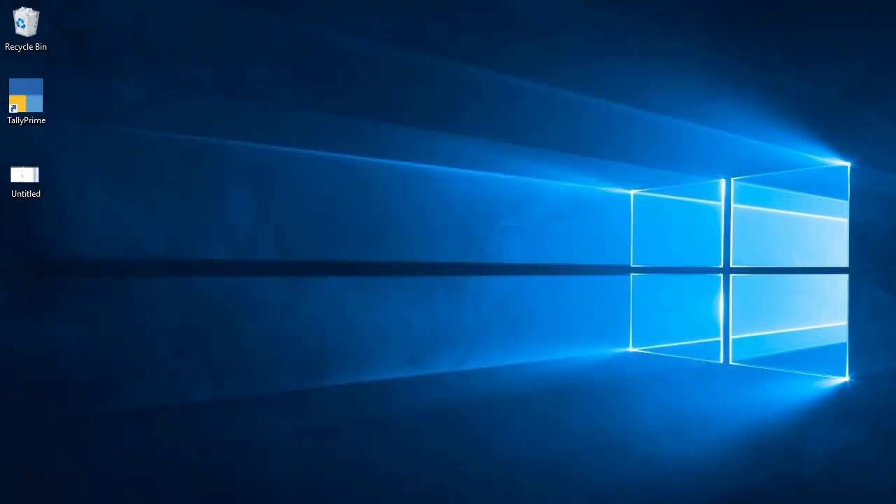
{"action": "left_click", "coordinate": [231, 503]}
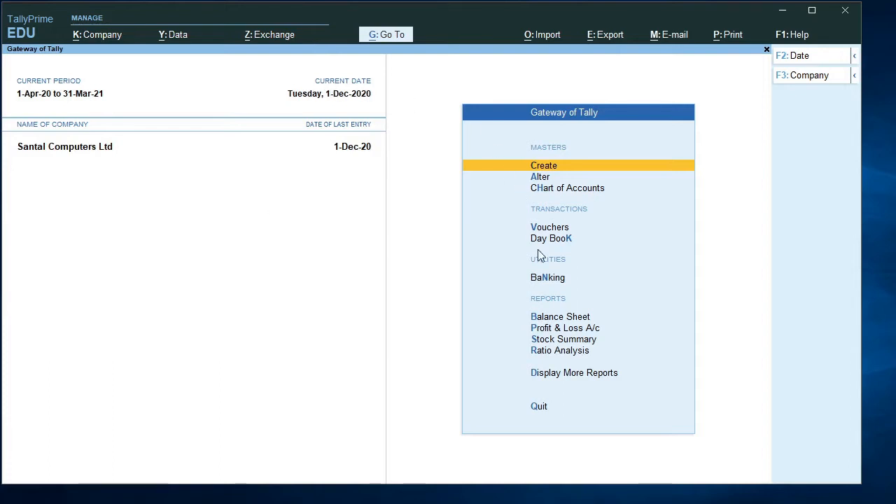
{"action": "left_click", "coordinate": [555, 376]}
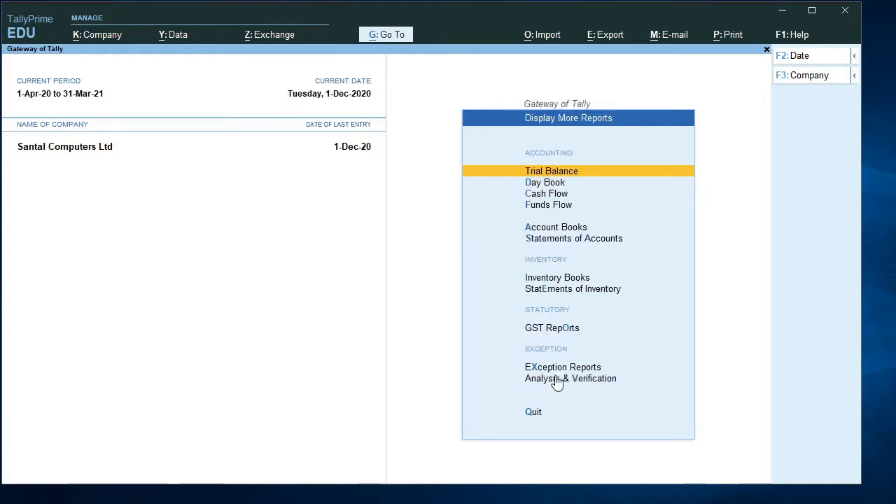
{"action": "left_click", "coordinate": [557, 228]}
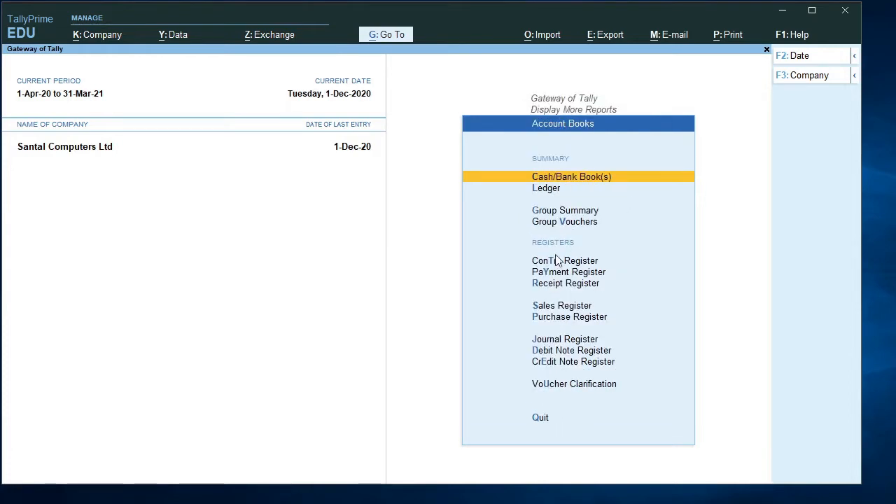
{"action": "left_click", "coordinate": [552, 192]}
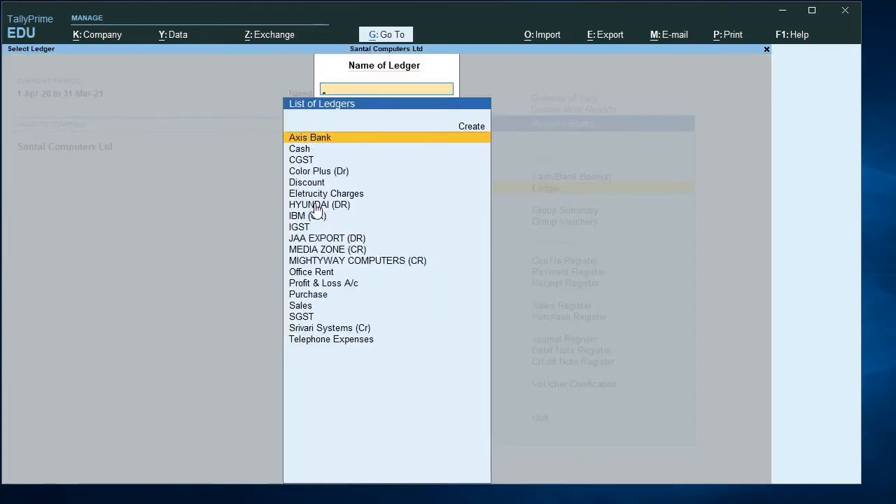
{"action": "left_click", "coordinate": [330, 329]}
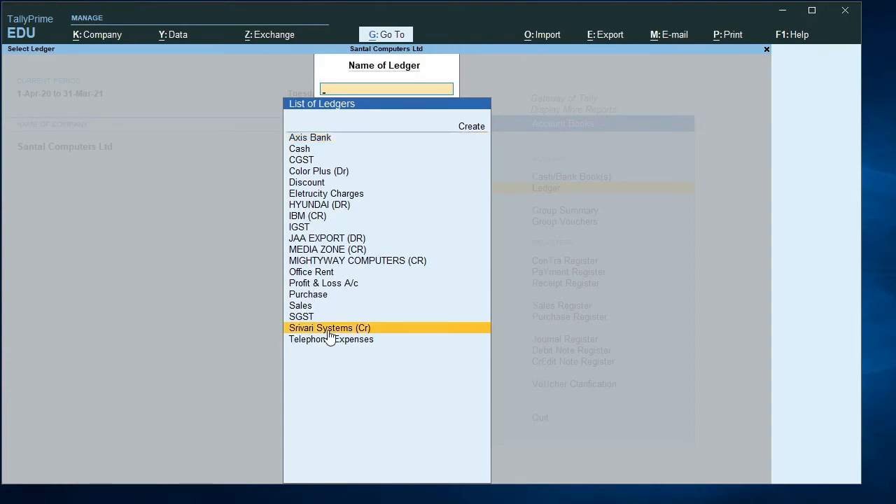
{"action": "left_click", "coordinate": [328, 334]}
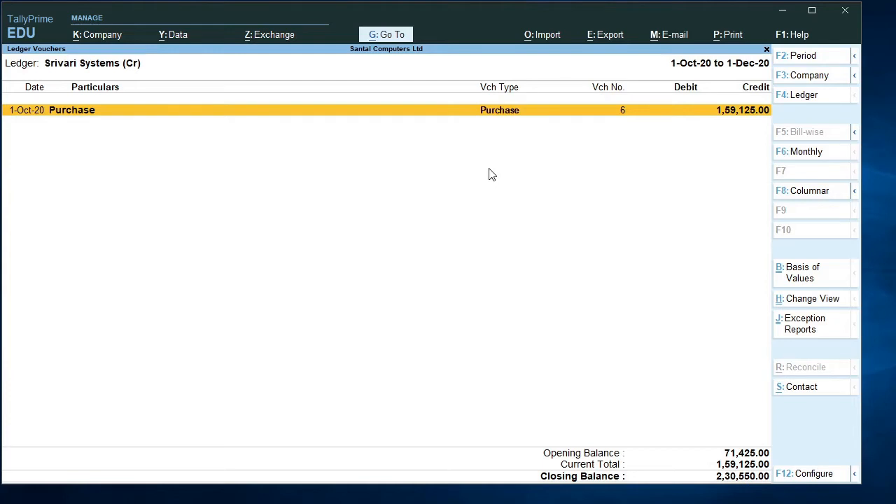
Step: Show the Srivari Systems ledger as a monthly summary and examine the credit entries from June to October
{"action": "left_click", "coordinate": [810, 155]}
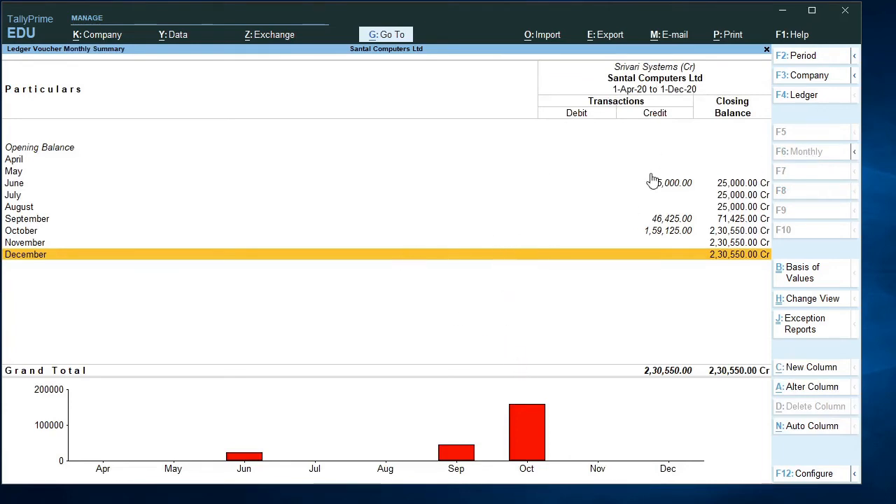
{"action": "key", "text": "Up"}
{"action": "key", "text": "Up"}
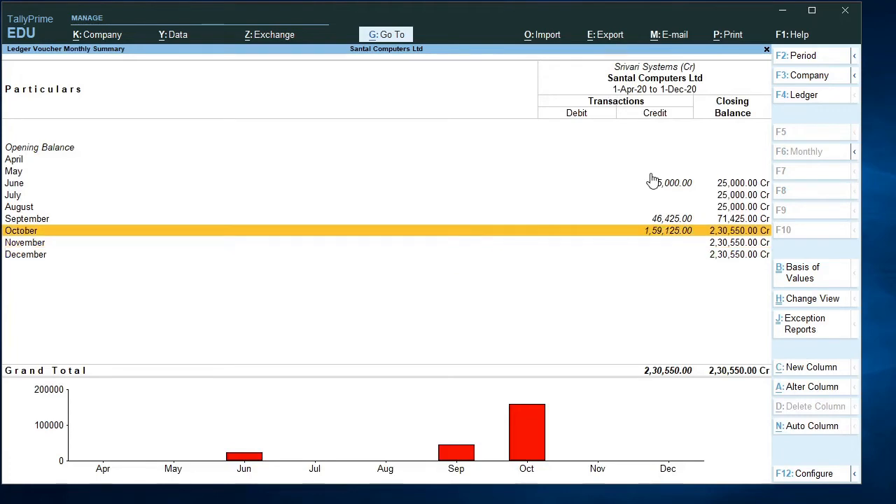
{"action": "key", "text": "Up"}
{"action": "key", "text": "Up"}
{"action": "key", "text": "Up"}
{"action": "key", "text": "Up"}
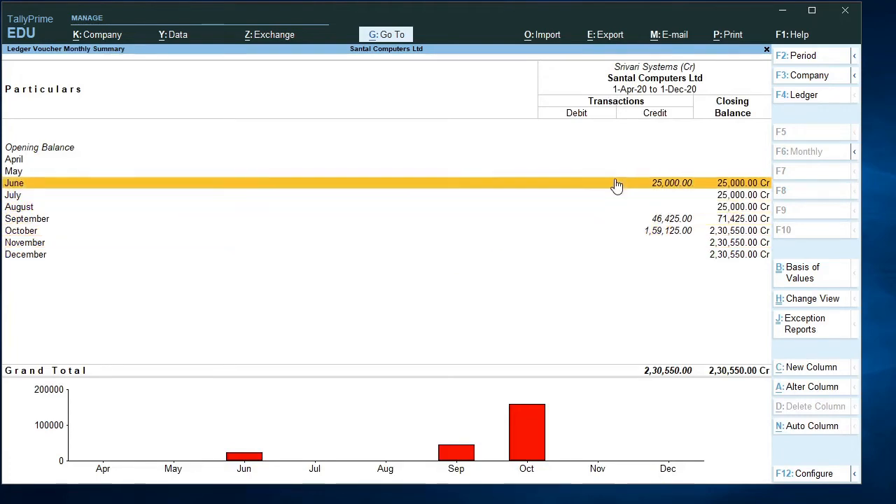
{"action": "key", "text": "Down"}
{"action": "key", "text": "Down"}
{"action": "key", "text": "Down"}
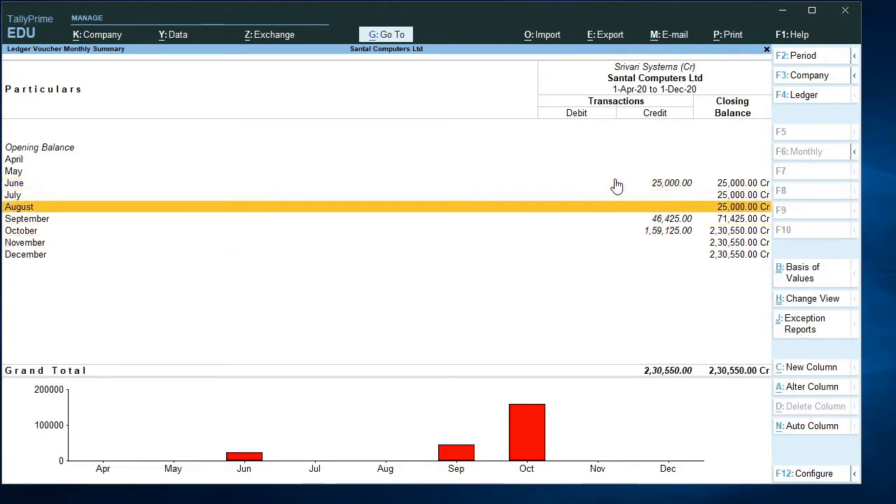
{"action": "key", "text": "Down"}
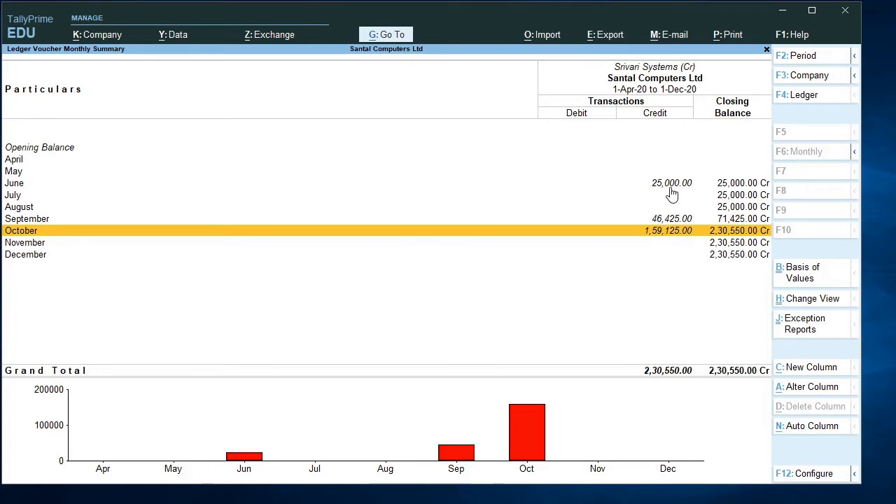
{"action": "key", "text": "Up"}
{"action": "key", "text": "Up"}
{"action": "key", "text": "Up"}
{"action": "key", "text": "Up"}
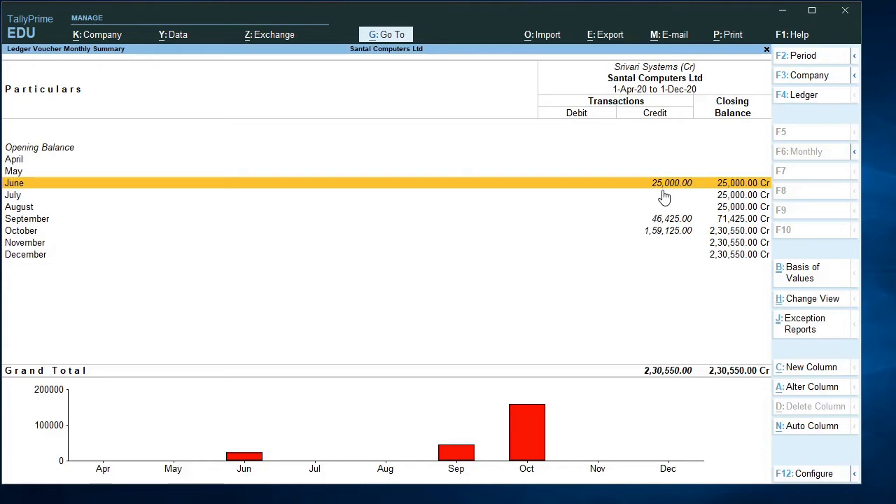
Step: Open the ledger's July vouchers and add a payment voucher with Cash as the paying account
{"action": "left_click", "coordinate": [664, 198]}
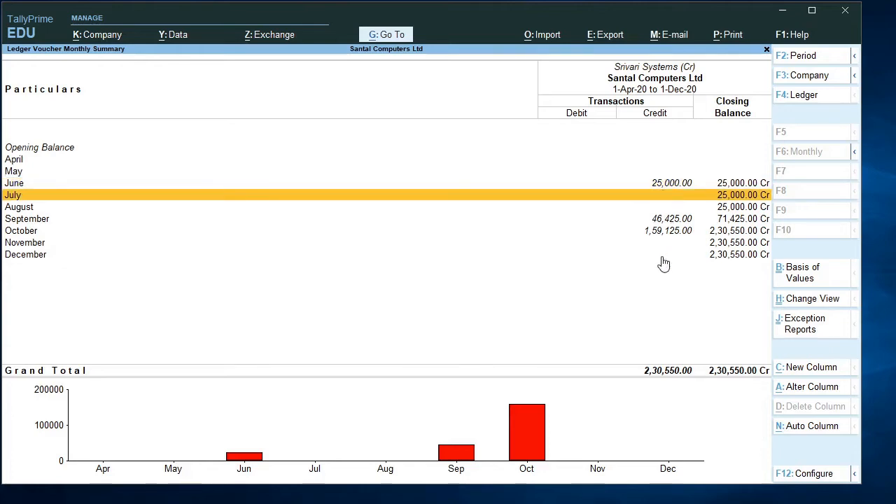
{"action": "key", "text": "Return"}
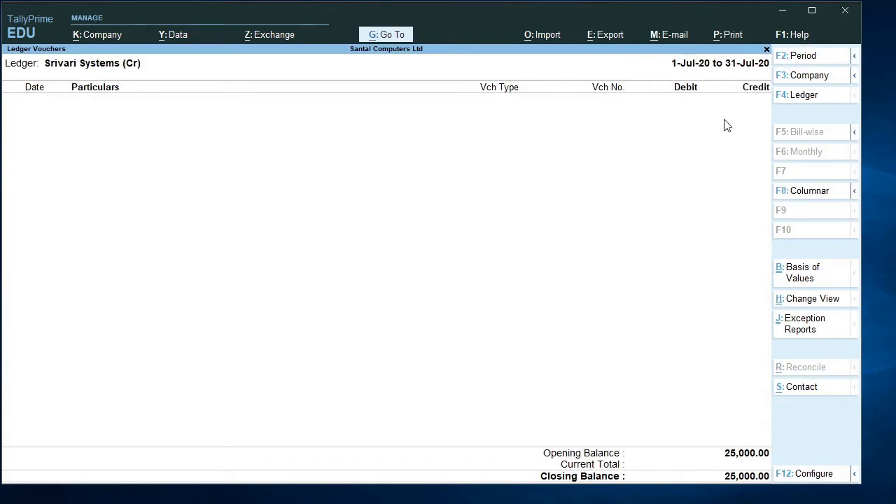
{"action": "key", "text": "alt+a"}
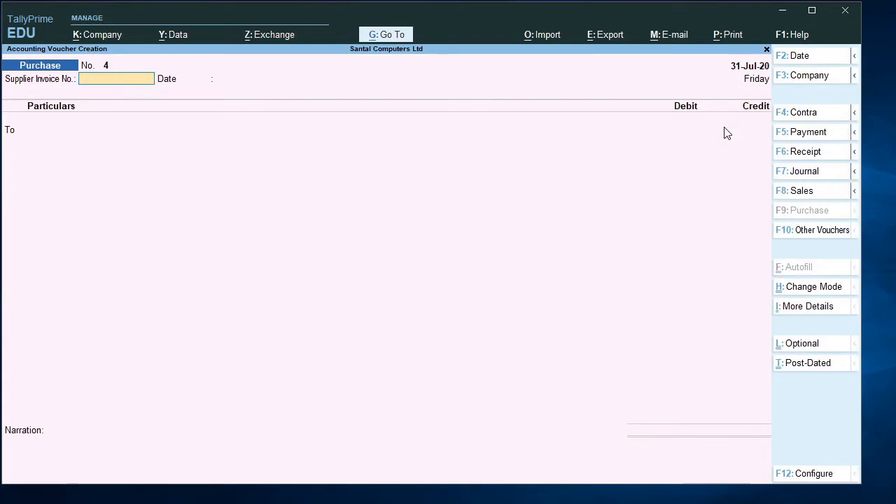
{"action": "left_click", "coordinate": [805, 135]}
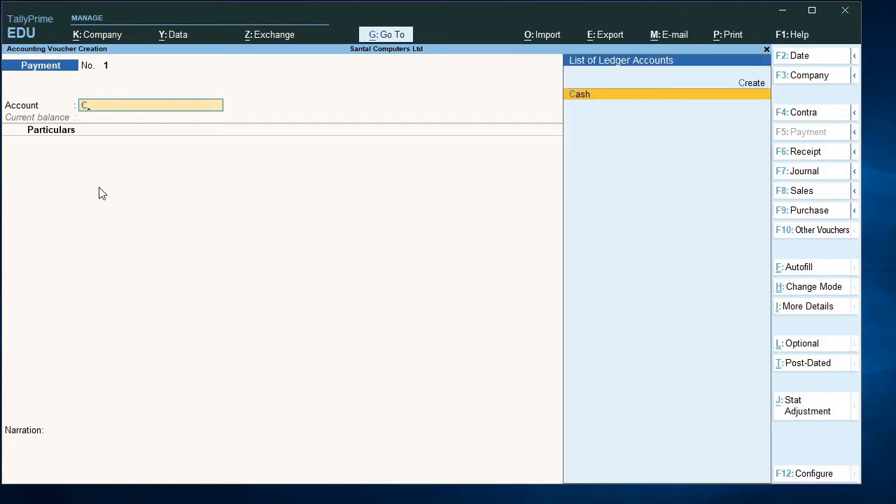
{"action": "key", "text": "Return"}
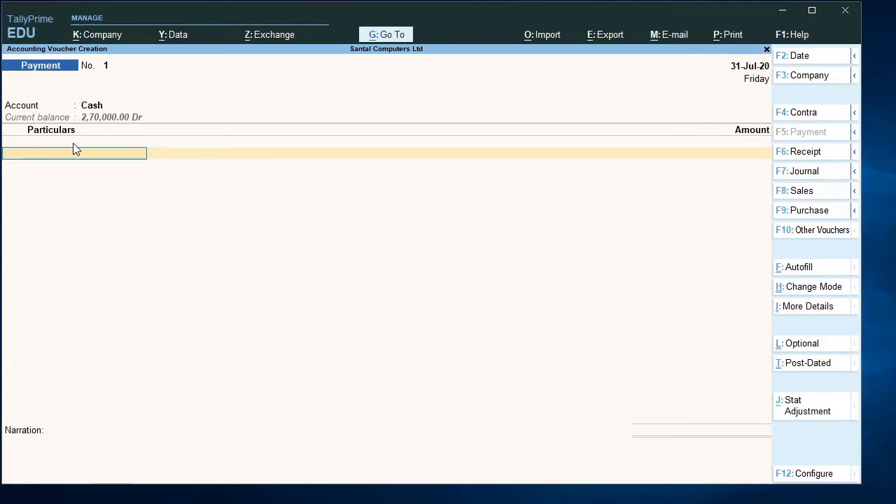
Step: Enter Srivari Systems (Cr) as the payee with an amount of 25,000 and save the voucher without a narration
{"action": "type", "text": "S"}
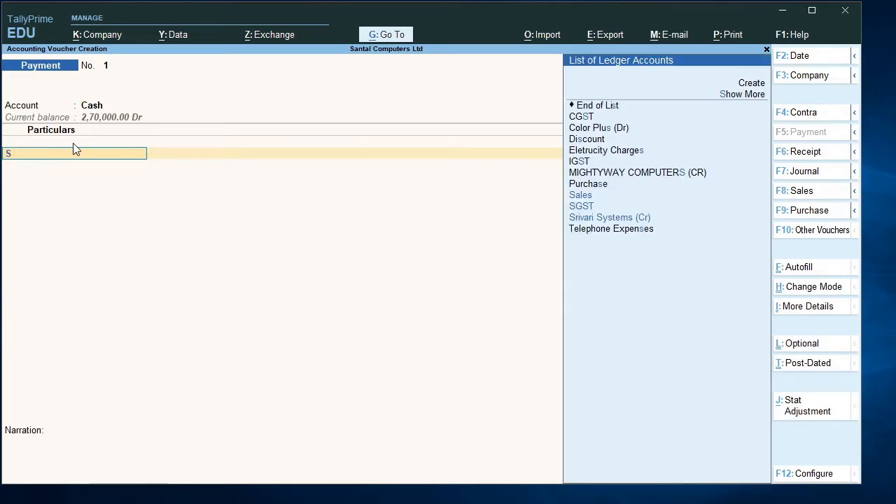
{"action": "key", "text": "Down"}
{"action": "key", "text": "Down"}
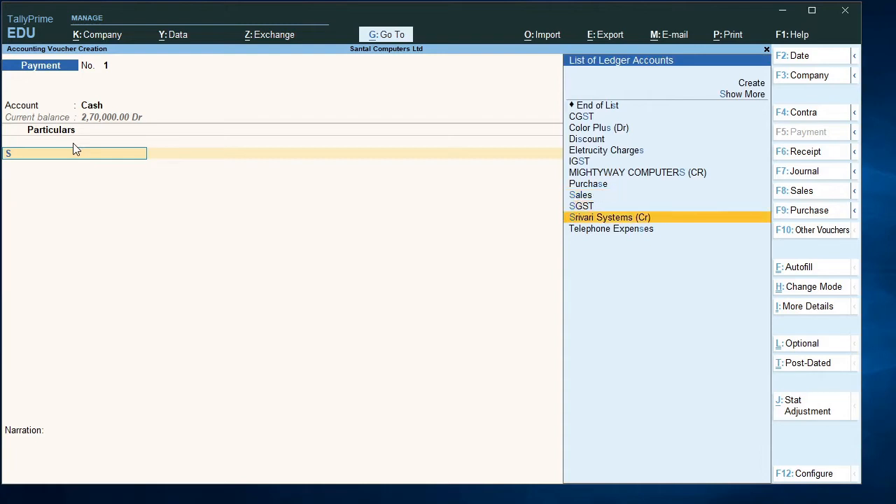
{"action": "key", "text": "Return"}
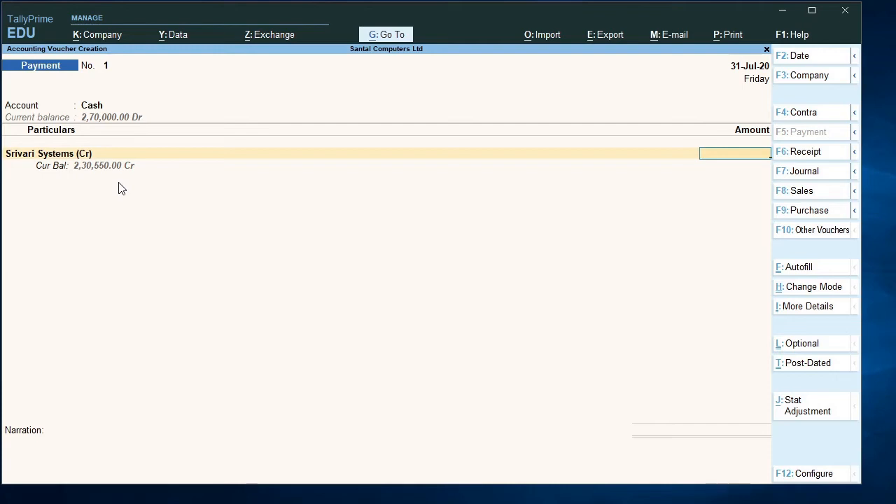
{"action": "type", "text": "25000"}
{"action": "key", "text": "Return"}
{"action": "key", "text": "Return"}
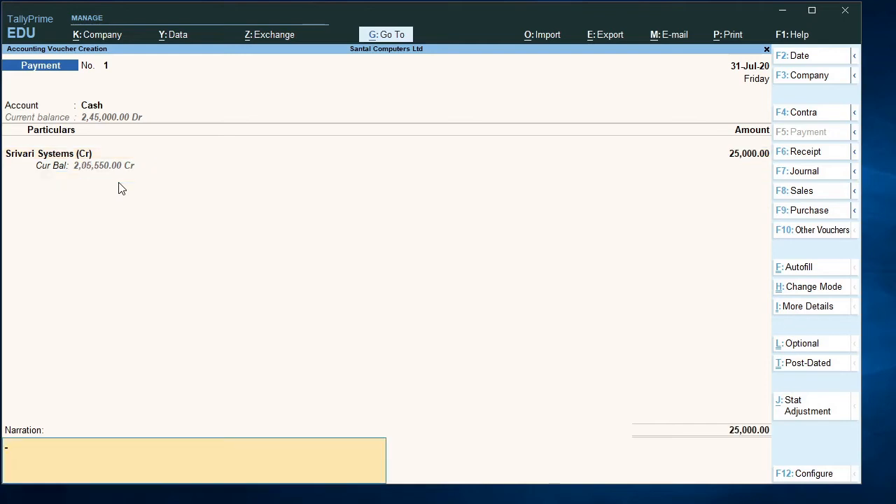
{"action": "key", "text": "Return"}
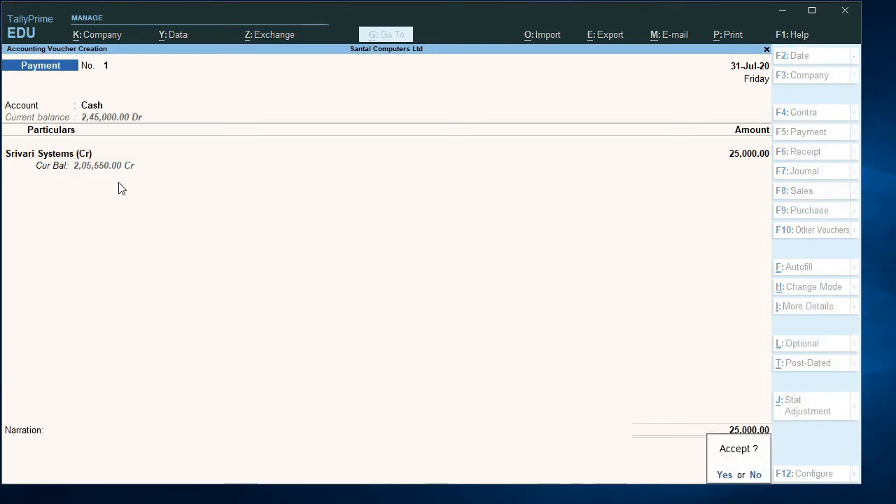
{"action": "key", "text": "Return"}
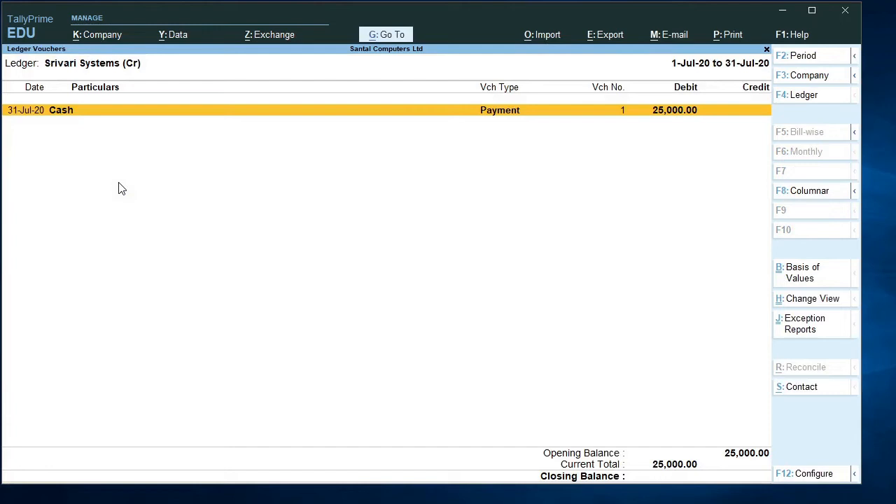
Step: Return to the monthly summary and review the June purchase voucher behind the cash payment
{"action": "key", "text": "Escape"}
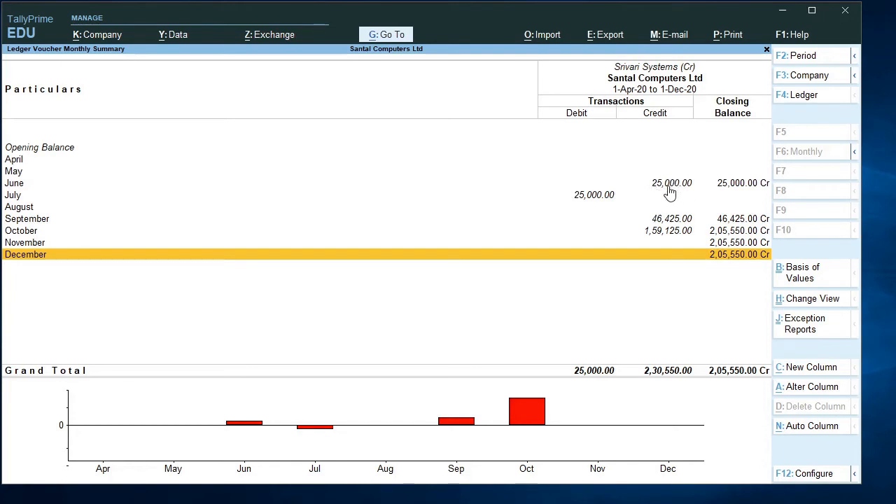
{"action": "key", "text": "Up"}
{"action": "key", "text": "Up"}
{"action": "key", "text": "Up"}
{"action": "key", "text": "Up"}
{"action": "key", "text": "Up"}
{"action": "key", "text": "Up"}
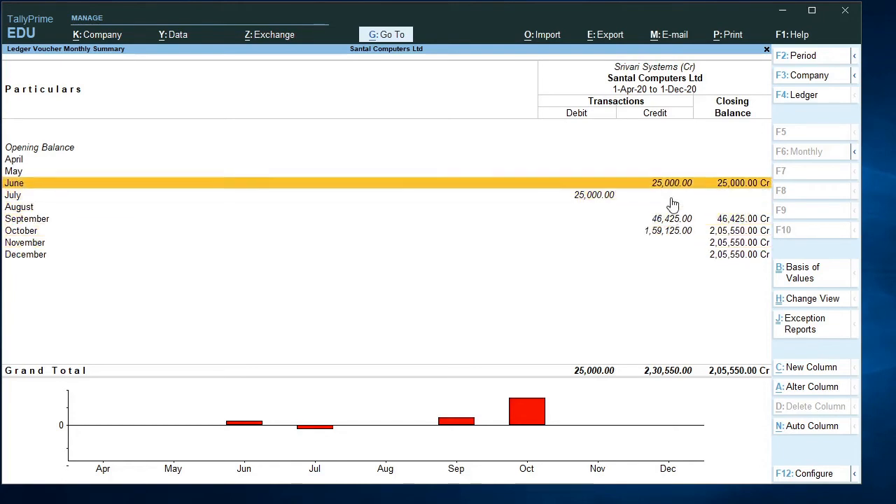
{"action": "key", "text": "Return"}
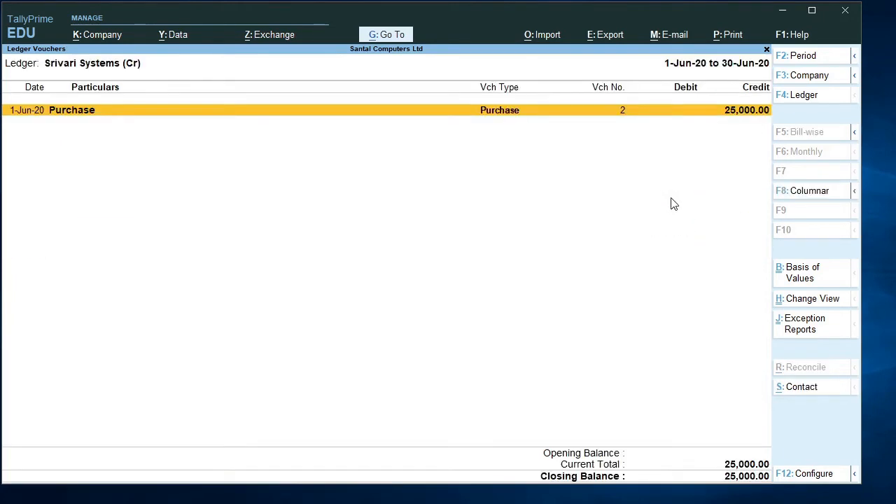
{"action": "key", "text": "Return"}
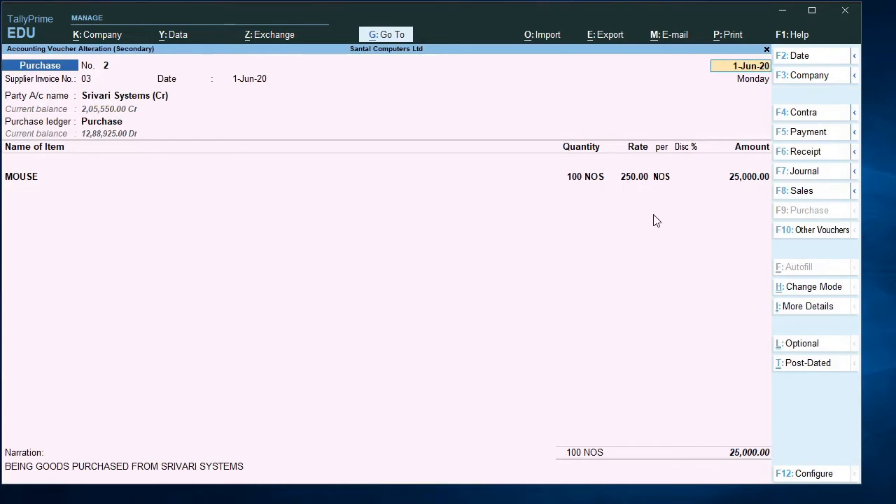
{"action": "key", "text": "Escape"}
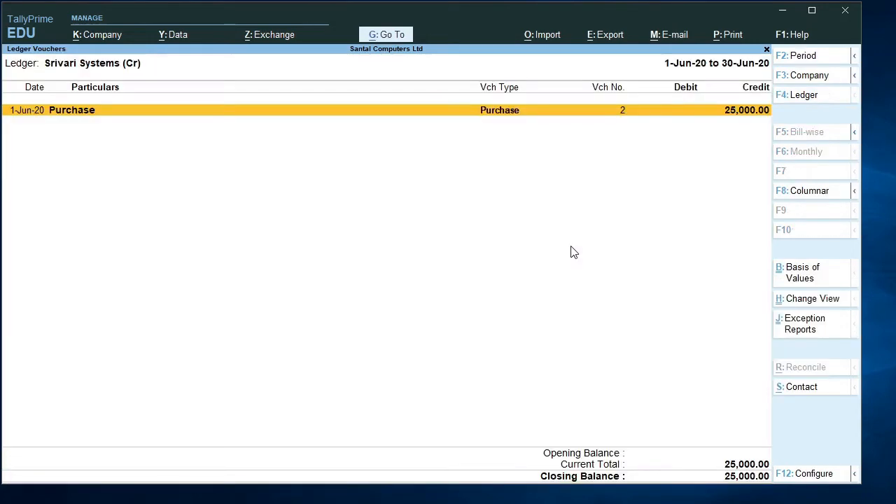
{"action": "key", "text": "Escape"}
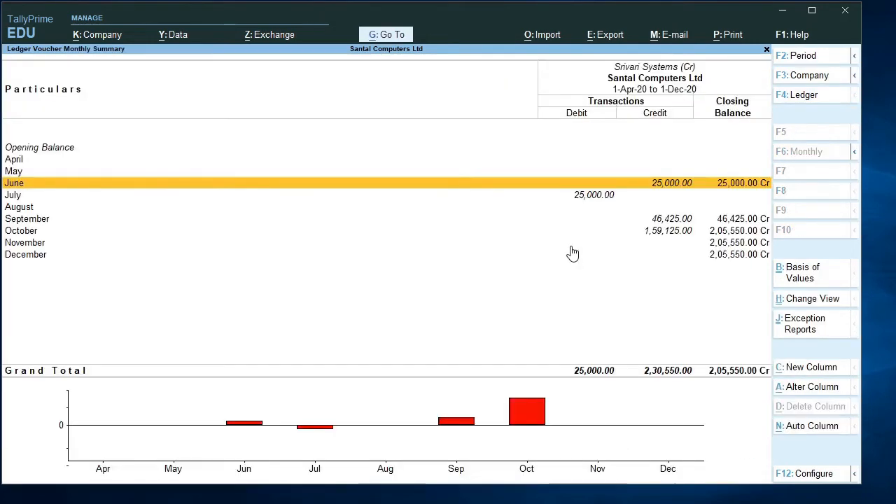
Step: Open the ledger's September vouchers and add a payment voucher with Axis Bank as the paying account
{"action": "key", "text": "Down"}
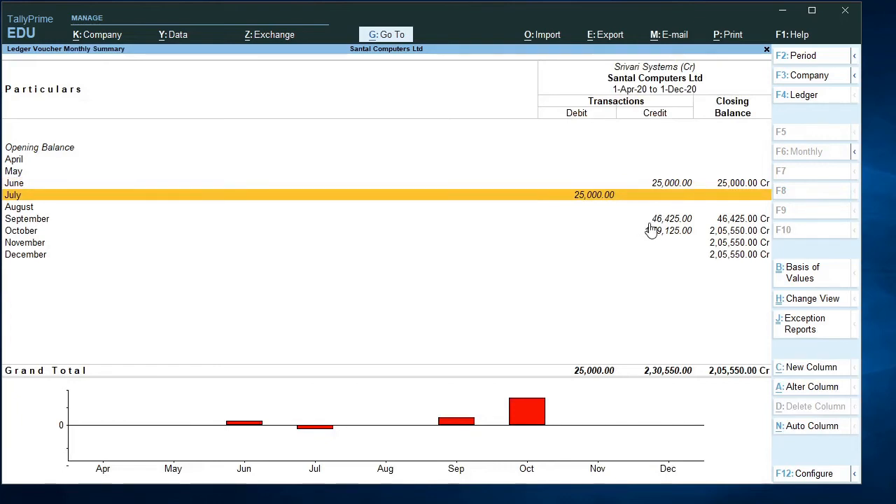
{"action": "key", "text": "Down"}
{"action": "key", "text": "Down"}
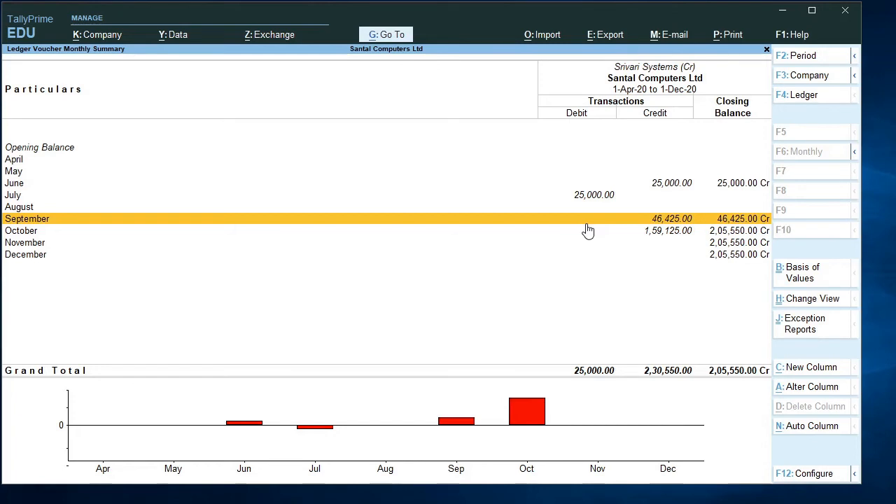
{"action": "left_click", "coordinate": [631, 220]}
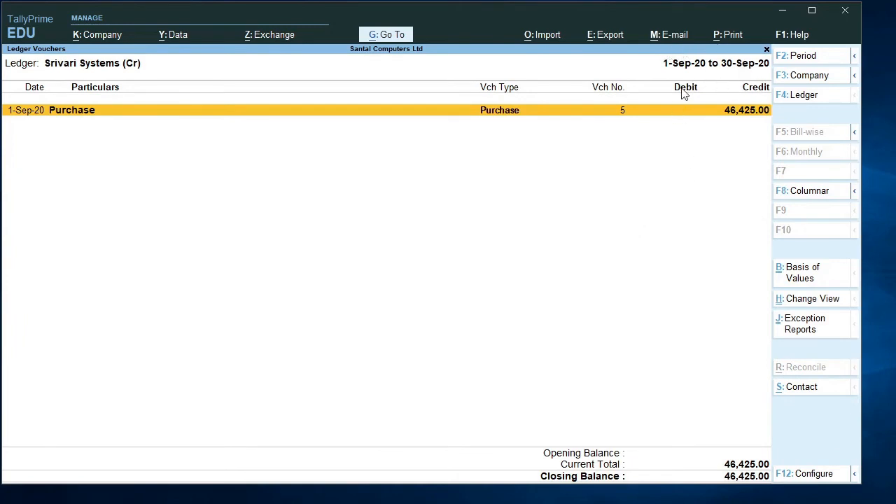
{"action": "key", "text": "alt+a"}
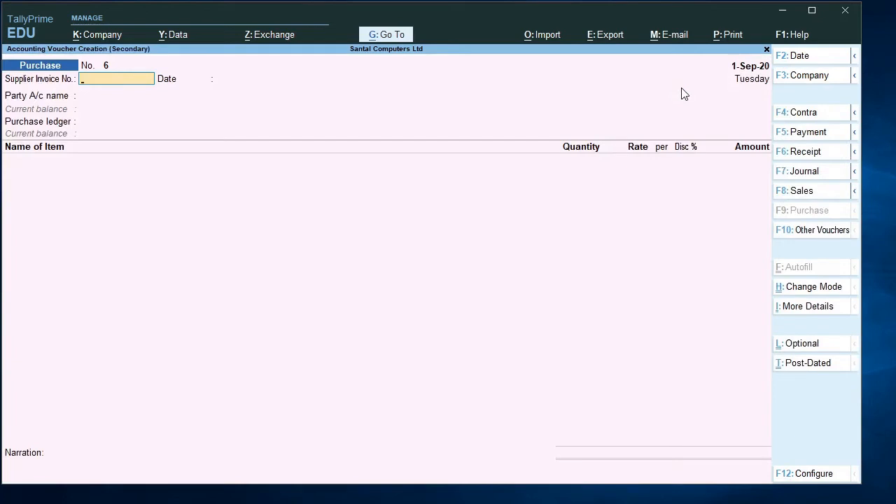
{"action": "left_click", "coordinate": [797, 135]}
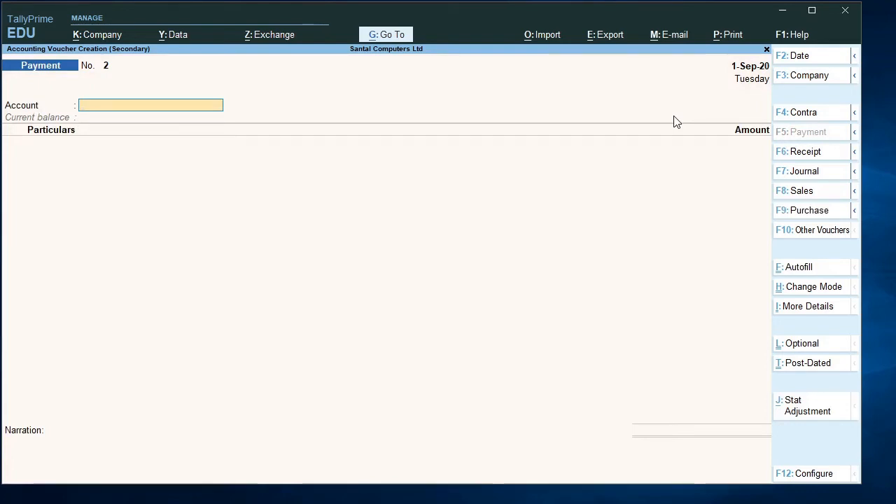
{"action": "type", "text": "A"}
{"action": "key", "text": "Return"}
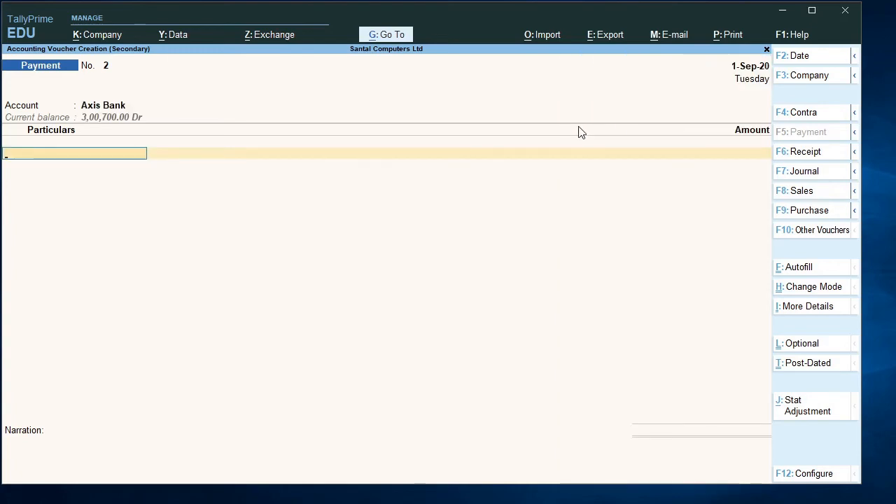
Step: Enter Srivari Systems (Cr) as the payee in the payment voucher with an amount of 46,425
{"action": "type", "text": "S"}
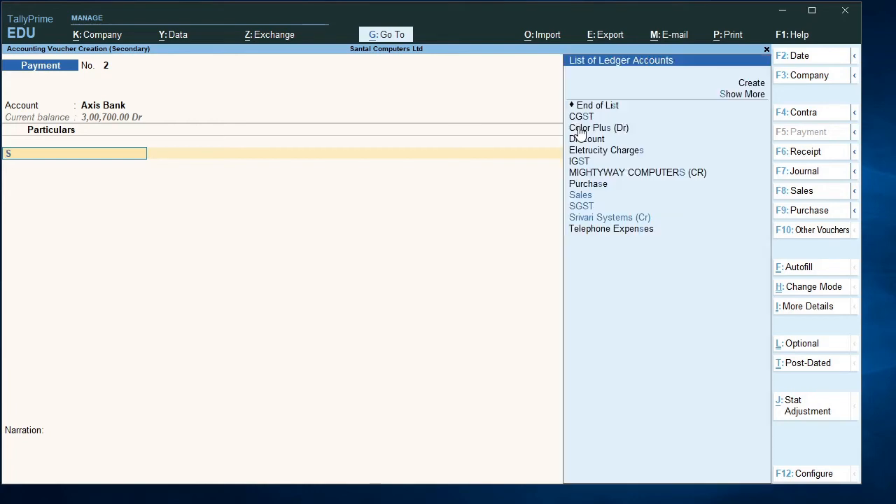
{"action": "key", "text": "Down"}
{"action": "key", "text": "Down"}
{"action": "key", "text": "Down"}
{"action": "key", "text": "Down"}
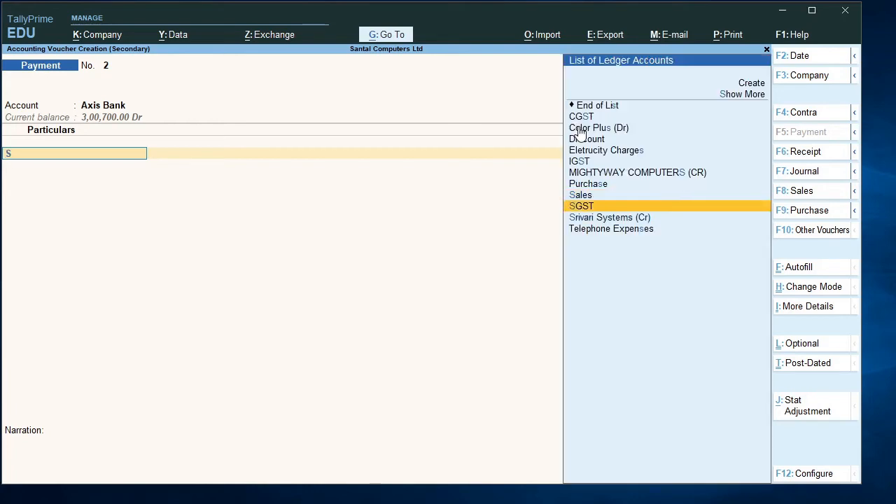
{"action": "key", "text": "Up"}
{"action": "key", "text": "Return"}
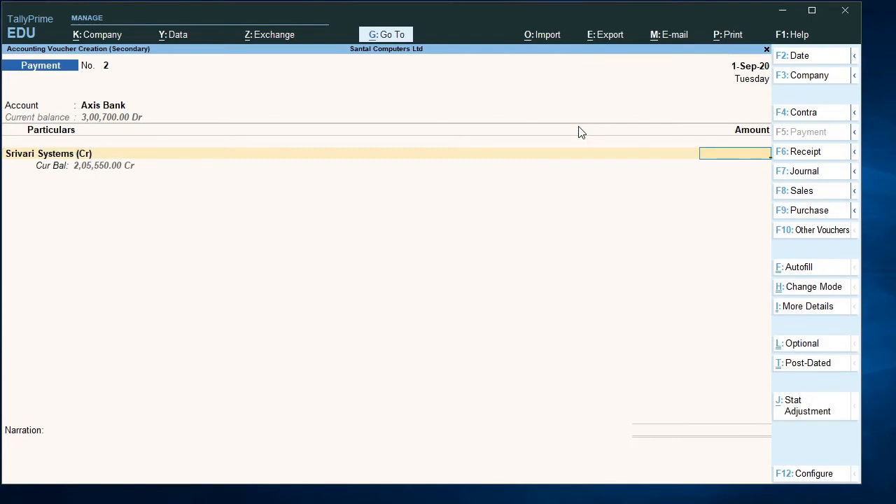
{"action": "type", "text": "46425"}
{"action": "key", "text": "Return"}
{"action": "key", "text": "Return"}
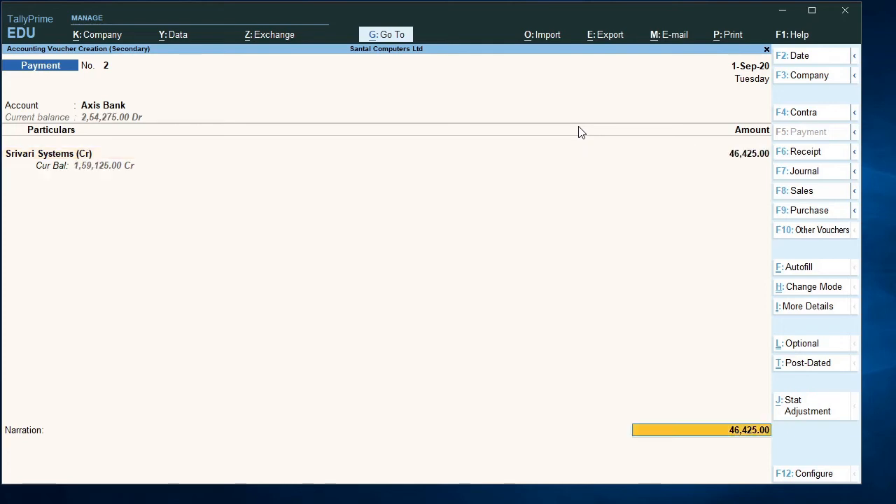
Step: Allocate the payment as a cheque with instrument number 252362 and save the voucher without a narration
{"action": "key", "text": "Return"}
{"action": "key", "text": "Return"}
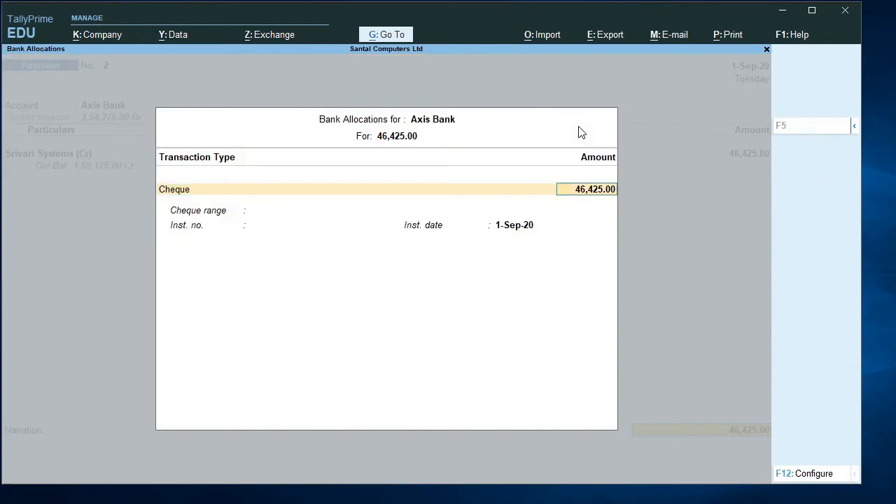
{"action": "key", "text": "Return"}
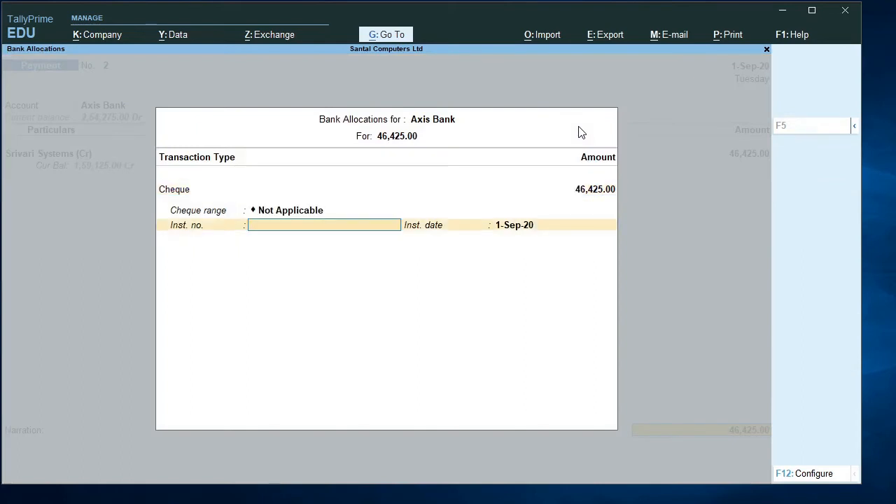
{"action": "type", "text": "252362"}
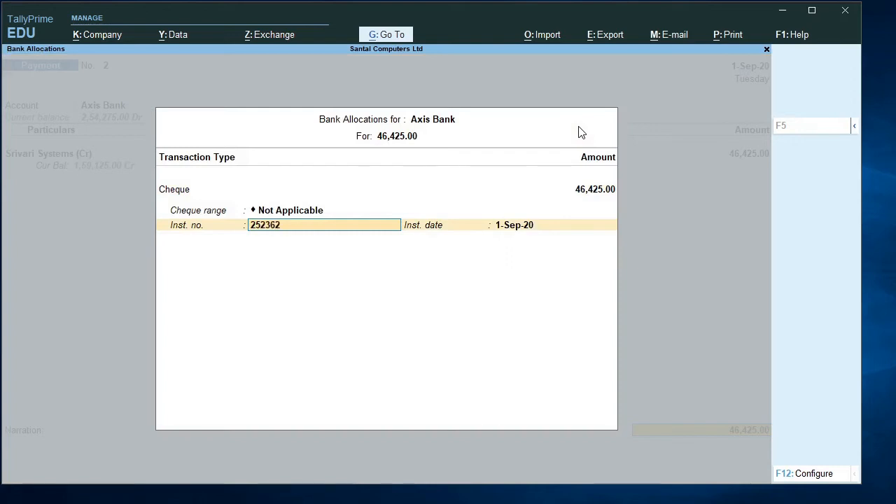
{"action": "key", "text": "Return"}
{"action": "key", "text": "Return"}
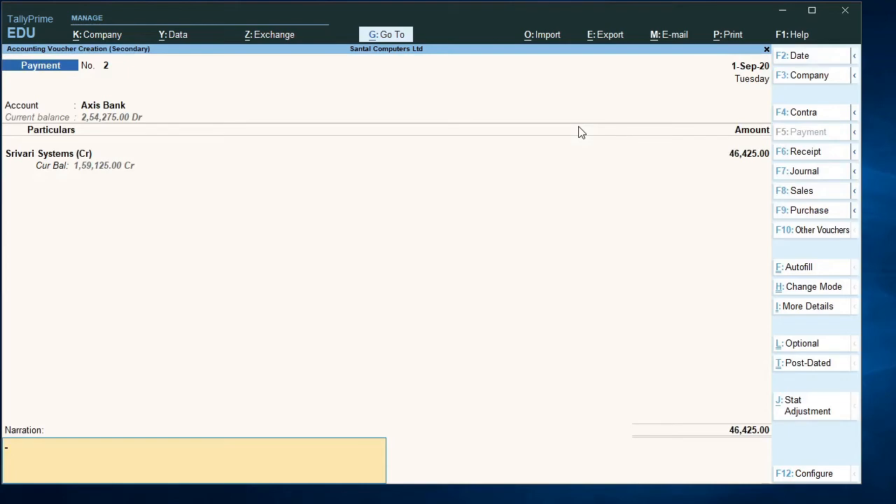
{"action": "key", "text": "Return"}
{"action": "key", "text": "Return"}
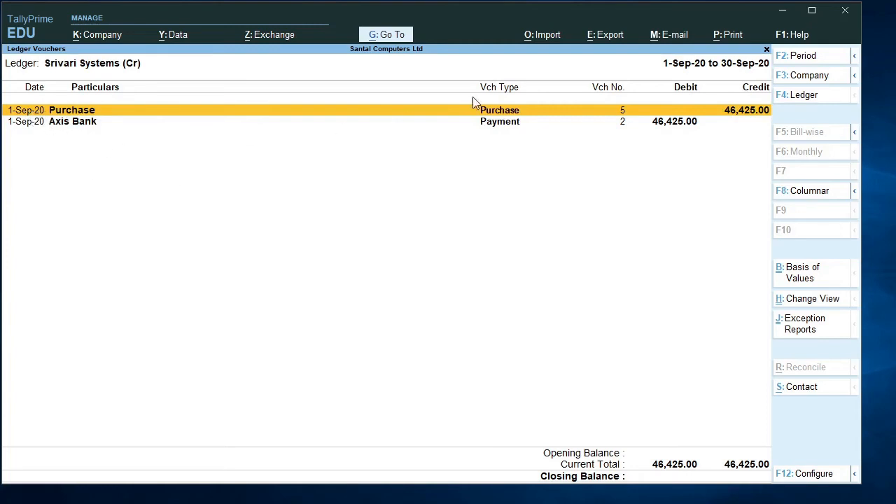
Step: Review the September payment in the ledger's monthly summary and open the October vouchers
{"action": "key", "text": "Escape"}
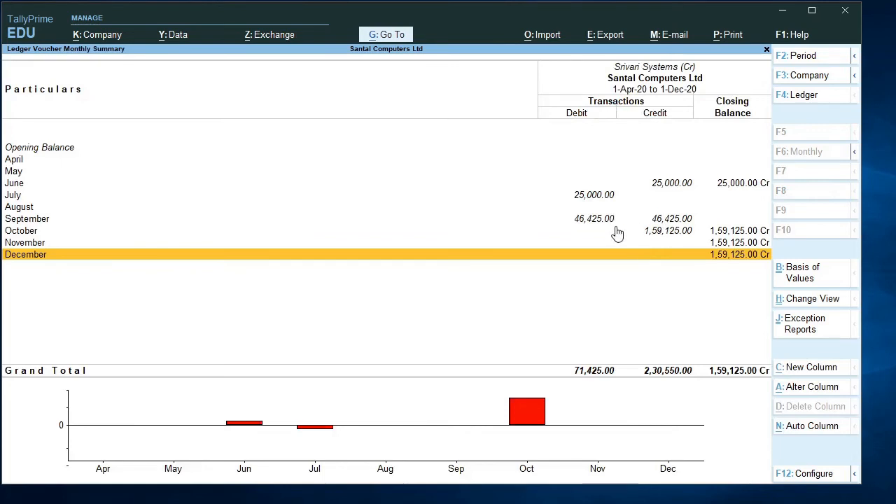
{"action": "key", "text": "Up"}
{"action": "key", "text": "Up"}
{"action": "key", "text": "Up"}
{"action": "key", "text": "Up"}
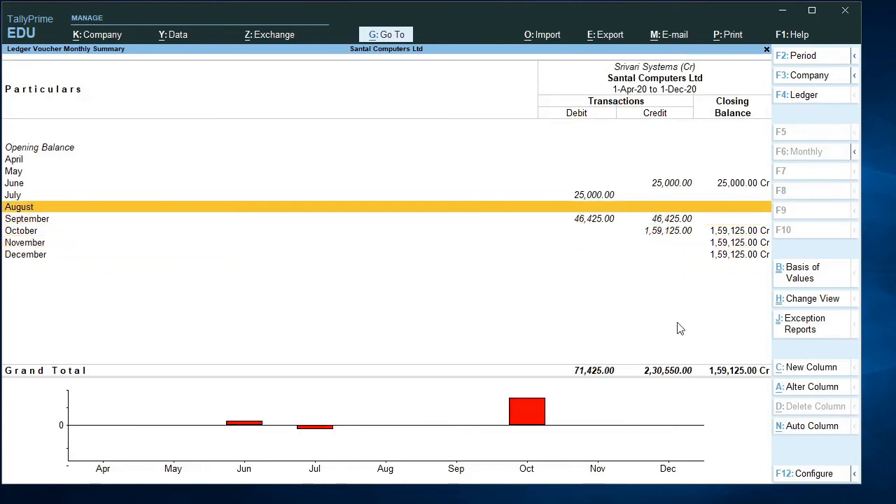
{"action": "key", "text": "Down"}
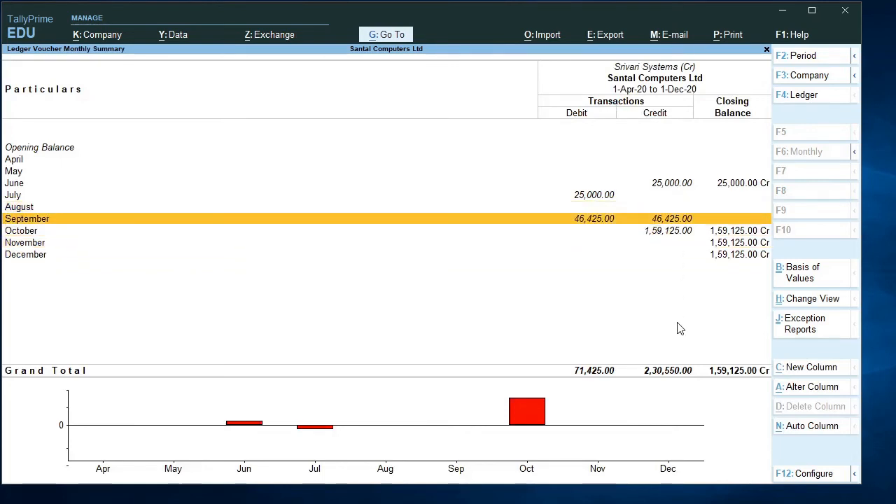
{"action": "double_click", "coordinate": [598, 232]}
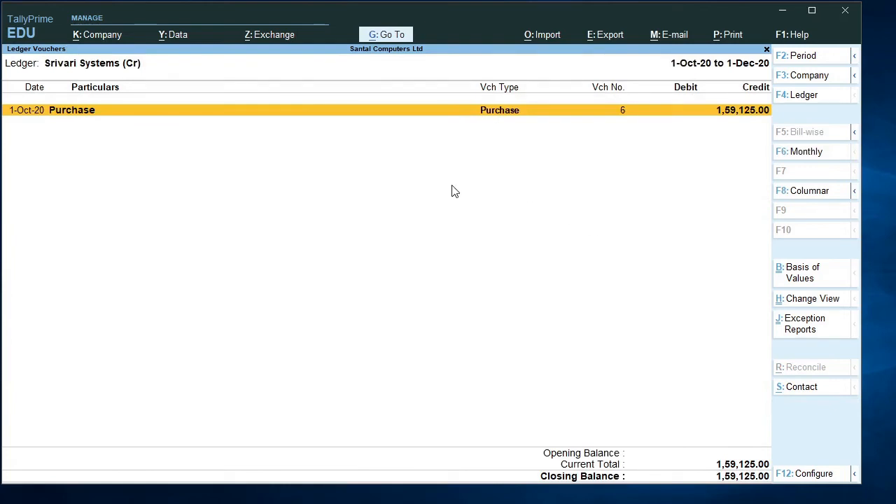
Step: Close the Srivari Systems ledger reports and return to the Gateway of Tally
{"action": "key", "text": "Escape"}
{"action": "key", "text": "Escape"}
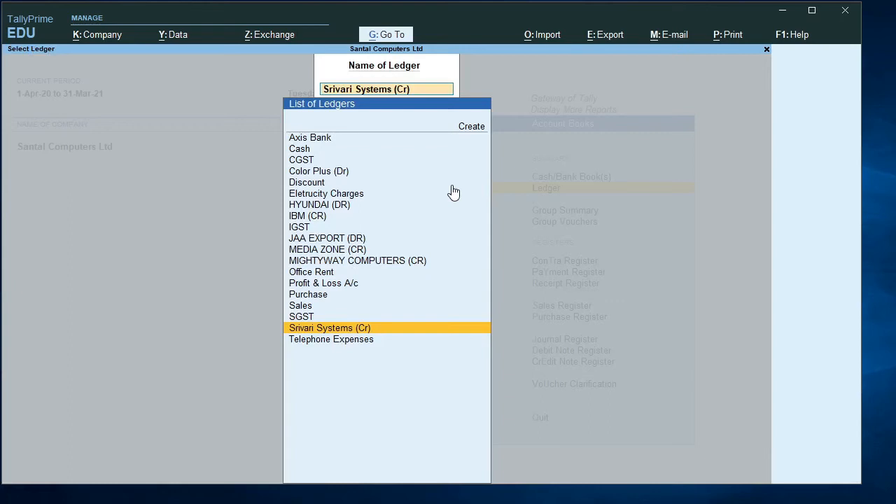
{"action": "key", "text": "Escape"}
{"action": "key", "text": "Escape"}
{"action": "key", "text": "Escape"}
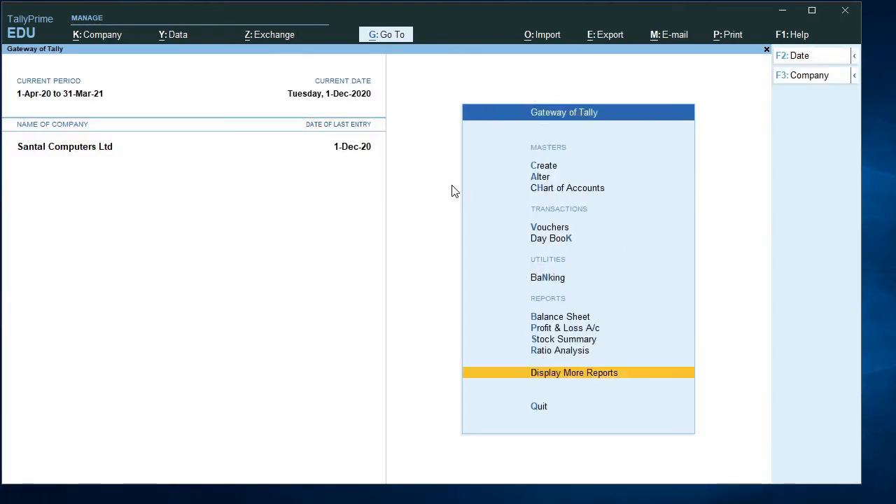
{"action": "key", "text": "Escape"}
{"action": "key", "text": "Escape"}
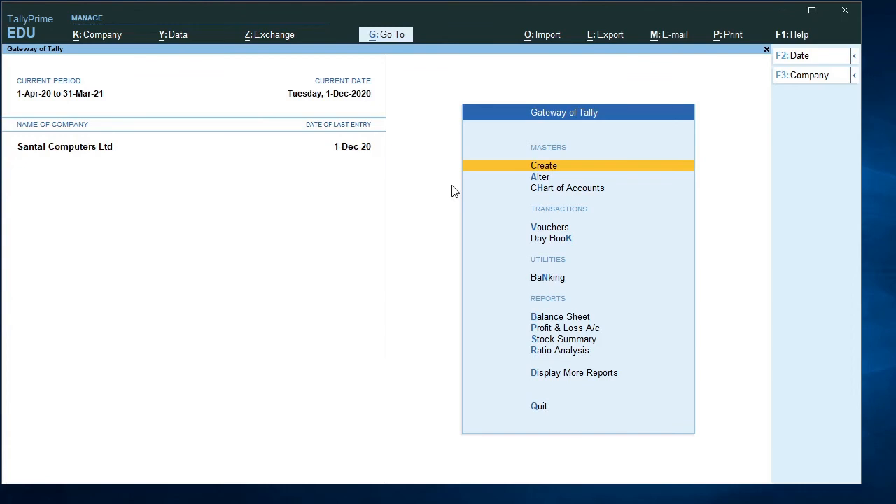
Step: Examine the cash and Axis Bank closing balances in the Cash/Bank Books summary, then return to the Gateway of Tally
{"action": "left_click", "coordinate": [553, 376]}
{"action": "key", "text": "Down"}
{"action": "key", "text": "Down"}
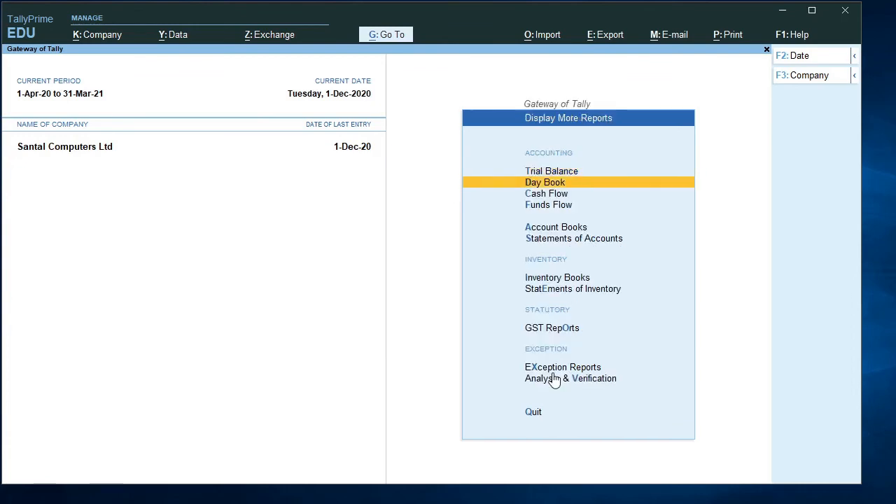
{"action": "key", "text": "Down"}
{"action": "key", "text": "Down"}
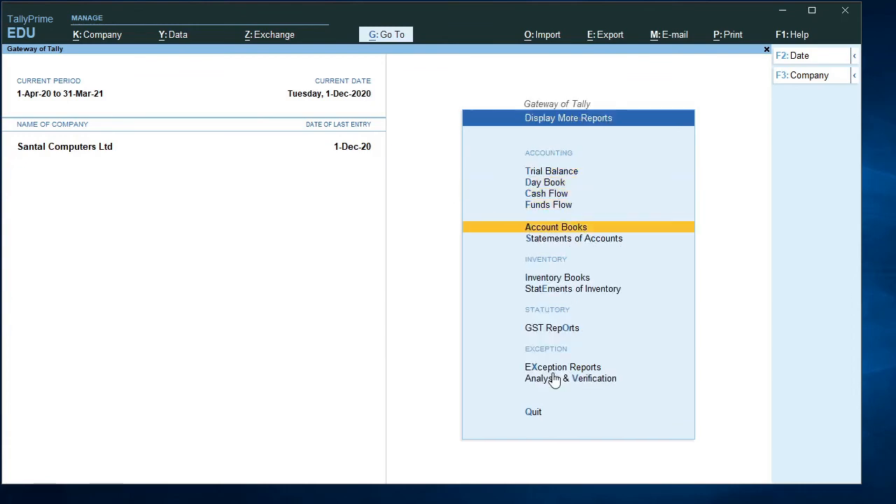
{"action": "key", "text": "Return"}
{"action": "key", "text": "Return"}
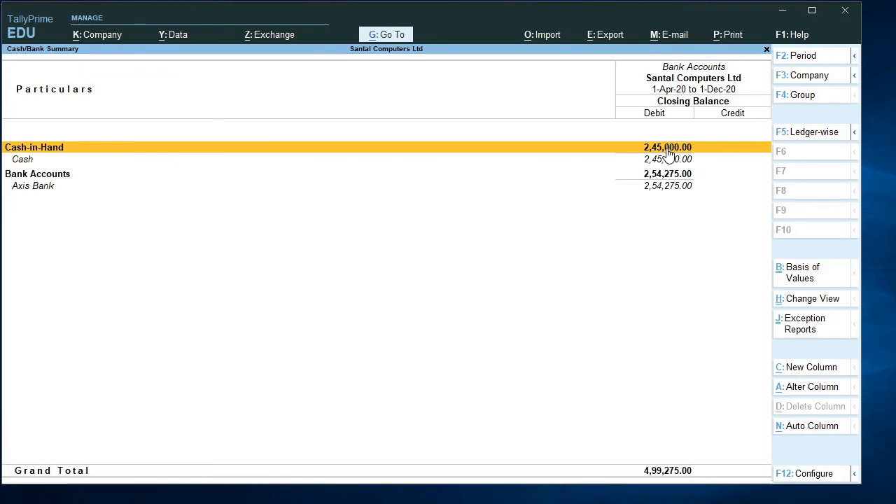
{"action": "key", "text": "Escape"}
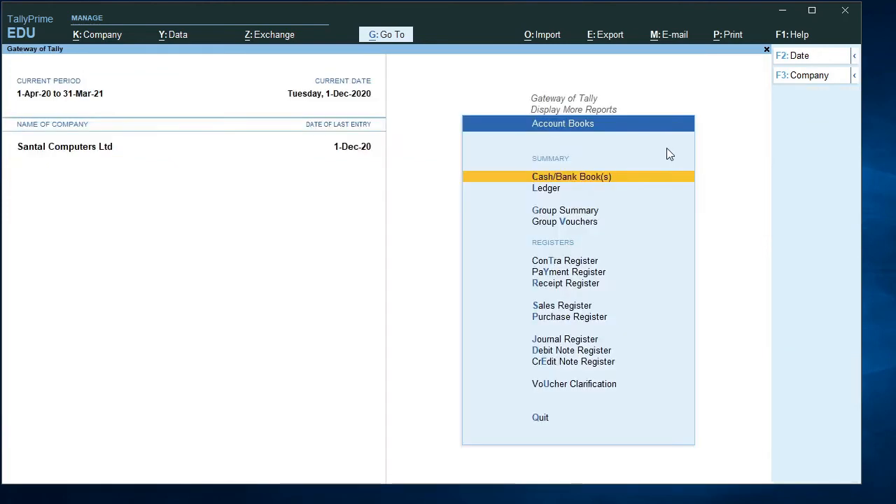
{"action": "key", "text": "Escape"}
{"action": "key", "text": "Escape"}
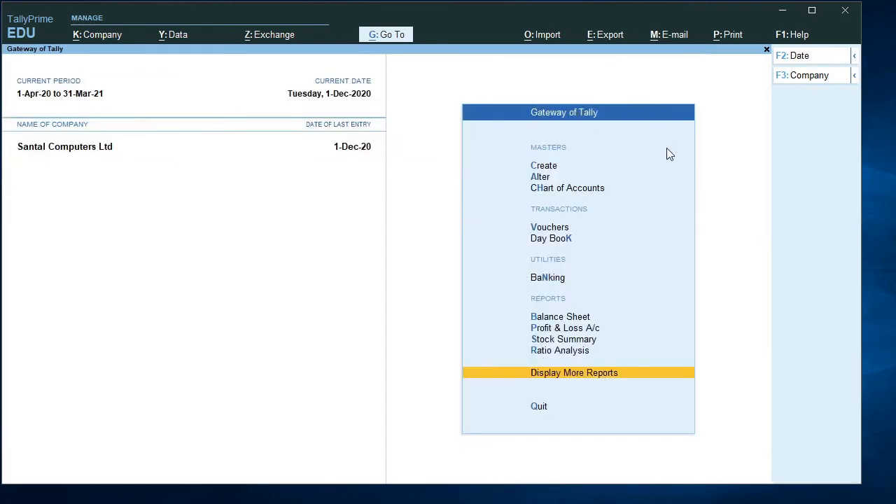
Step: Start a new payment voucher dated 1-Dec-20 with Cash as the paying account
{"action": "key", "text": "Up"}
{"action": "key", "text": "Up"}
{"action": "key", "text": "Up"}
{"action": "key", "text": "Up"}
{"action": "key", "text": "Up"}
{"action": "key", "text": "Up"}
{"action": "key", "text": "Up"}
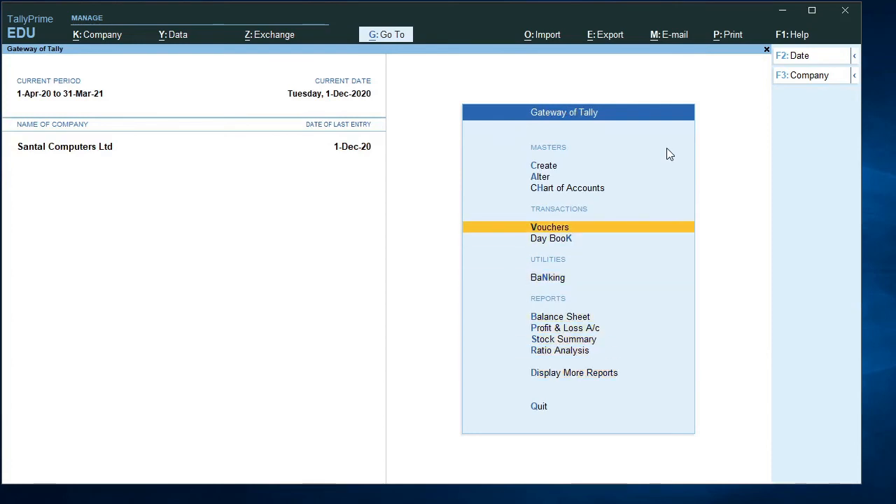
{"action": "key", "text": "Return"}
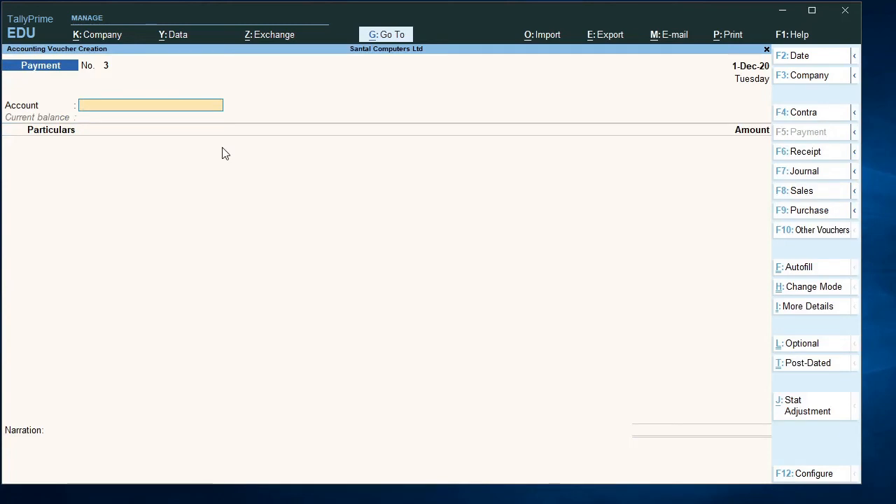
{"action": "type", "text": "C"}
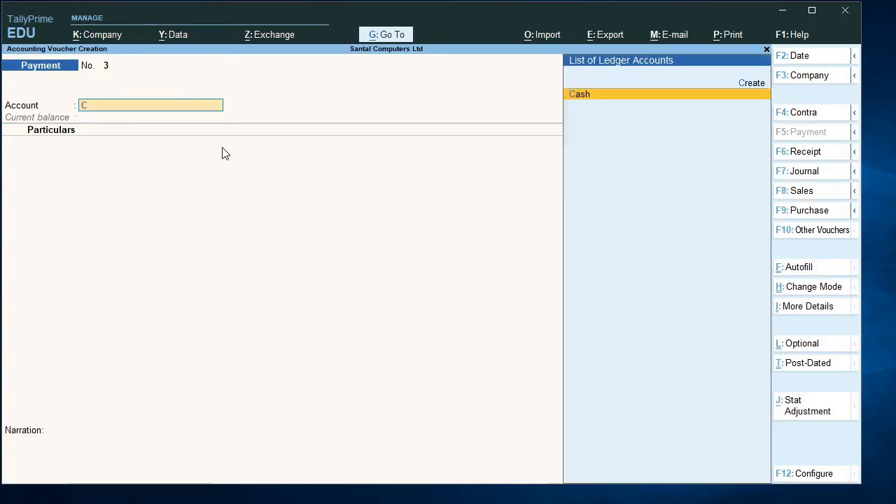
{"action": "key", "text": "Return"}
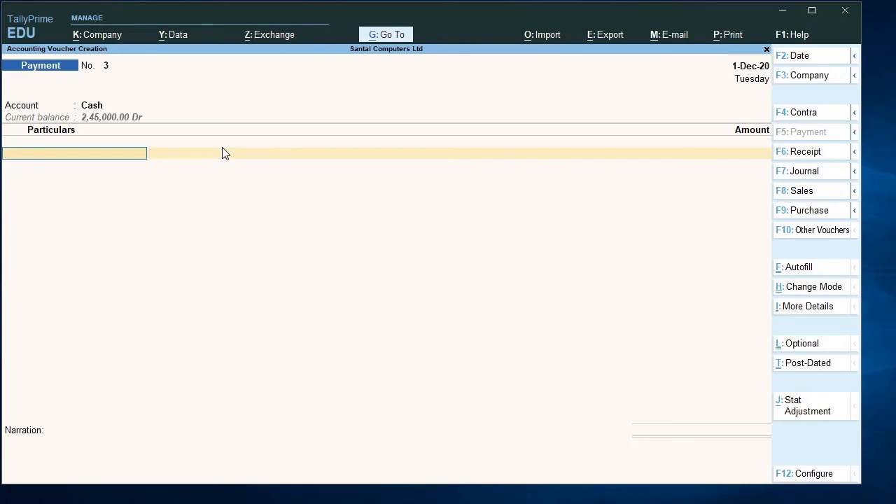
Step: Enter Eletrucity Charges as the expense in the payment voucher with an amount of 5,000
{"action": "type", "text": "E"}
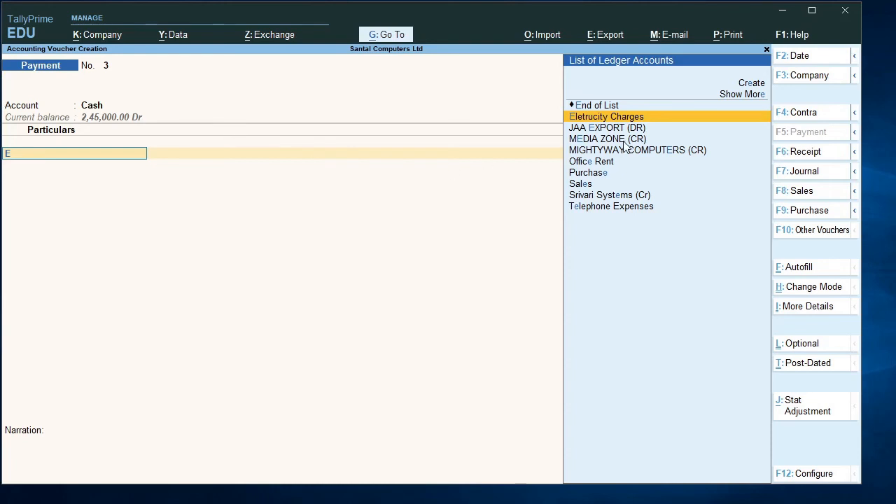
{"action": "key", "text": "Up"}
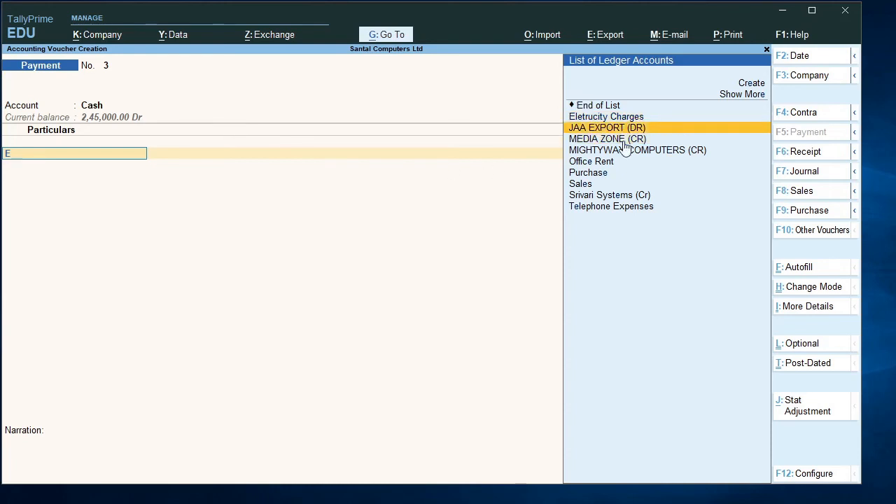
{"action": "key", "text": "Up"}
{"action": "key", "text": "Return"}
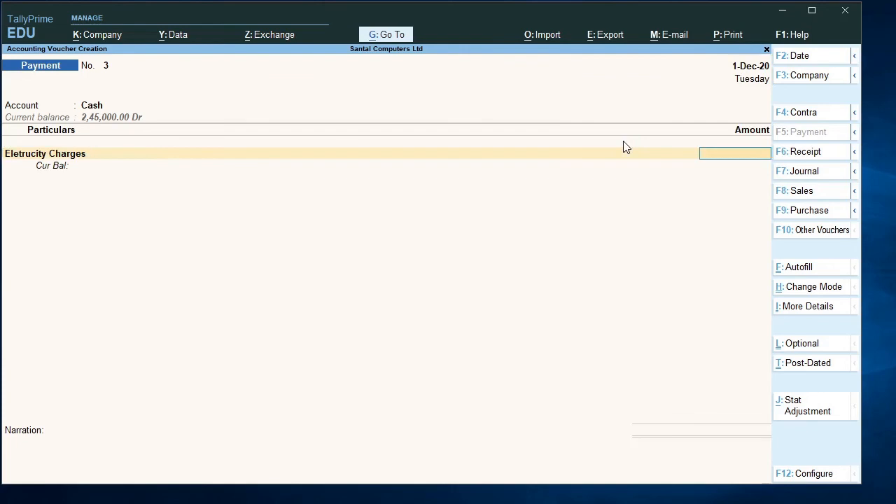
{"action": "type", "text": "5000"}
{"action": "key", "text": "Return"}
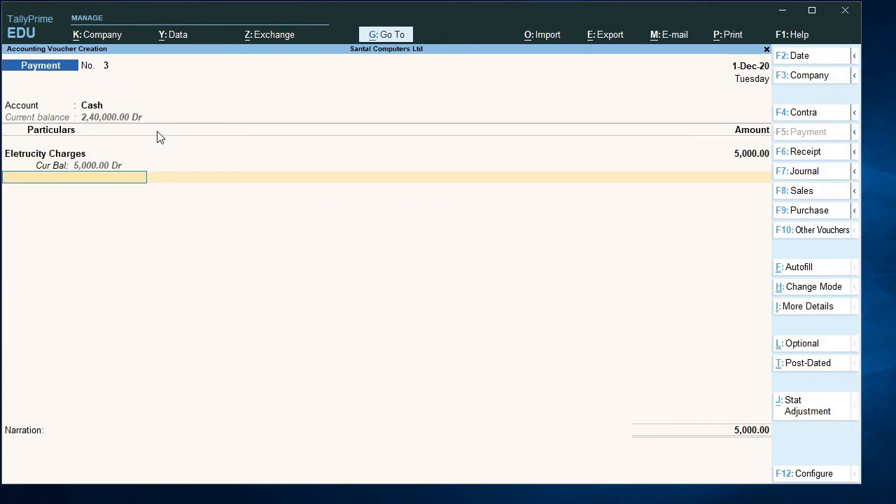
Step: Save the electricity charges payment voucher without a narration and return to the Gateway of Tally
{"action": "key", "text": "Return"}
{"action": "key", "text": "Return"}
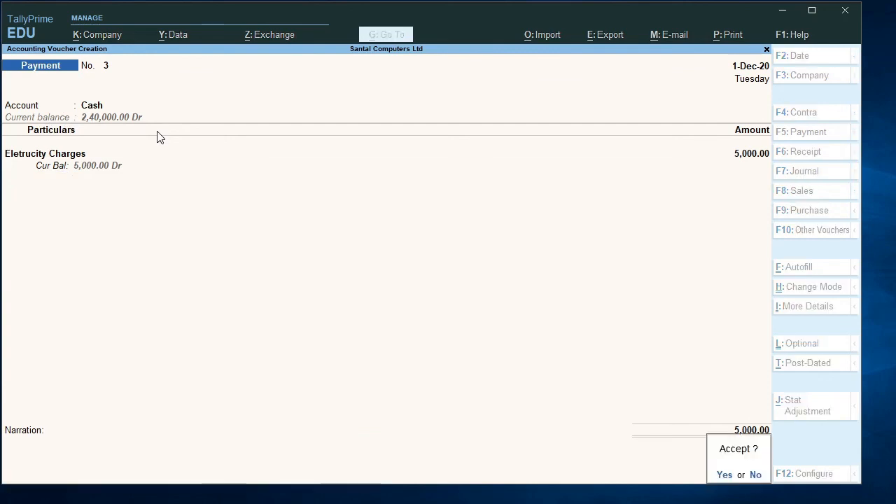
{"action": "key", "text": "Return"}
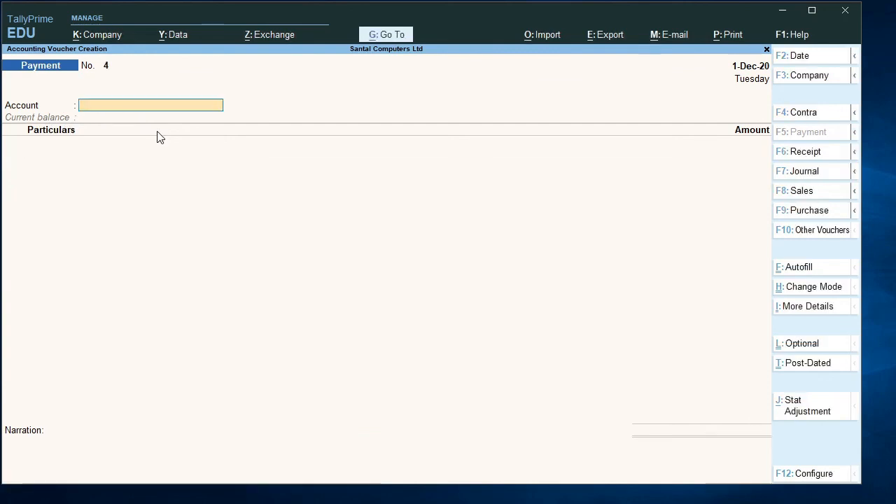
{"action": "key", "text": "Escape"}
{"action": "key", "text": "Return"}
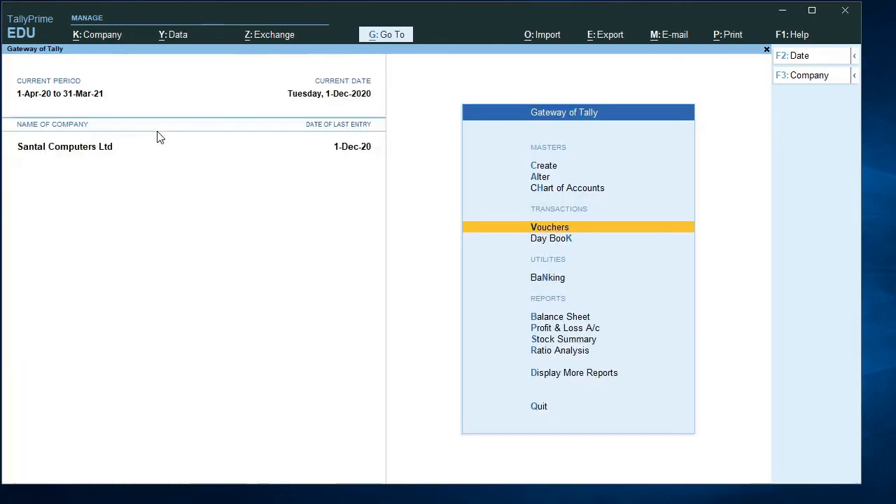
{"action": "key", "text": "Escape"}
{"action": "key", "text": "n"}
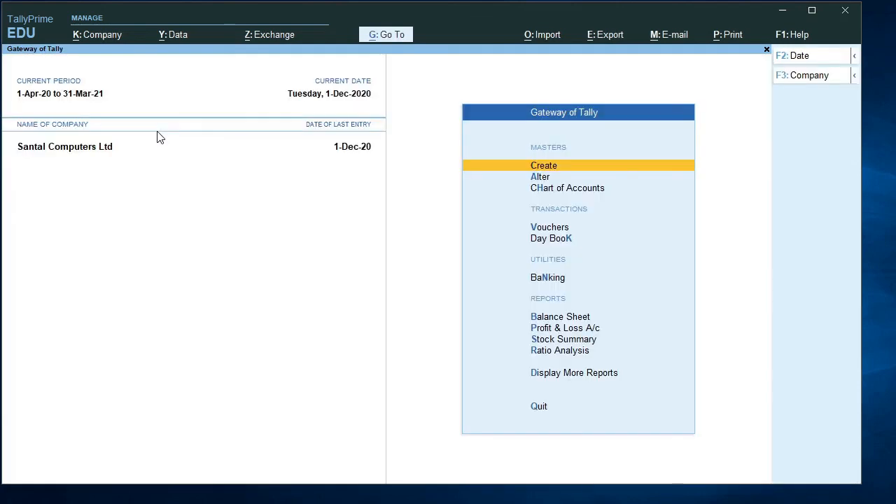
Step: Open the monthly summary of the Cash ledger through the Cash/Bank Books report
{"action": "key", "text": "d"}
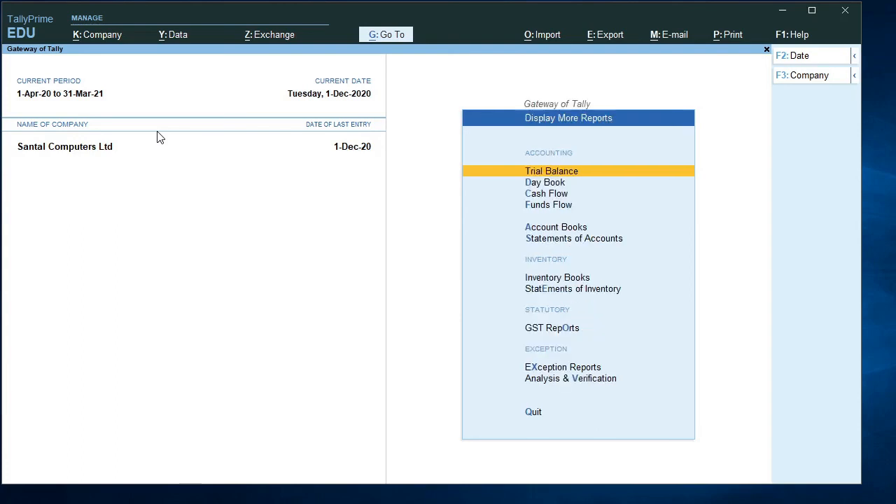
{"action": "key", "text": "a"}
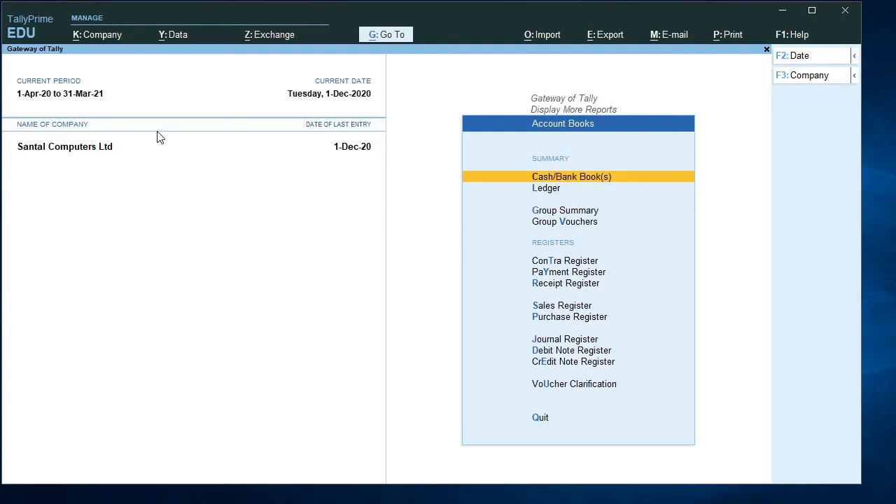
{"action": "key", "text": "Return"}
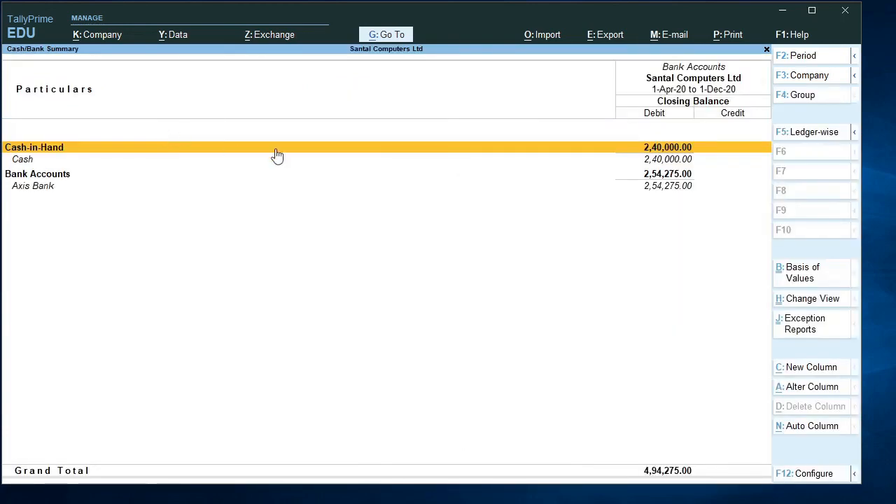
{"action": "key", "text": "Return"}
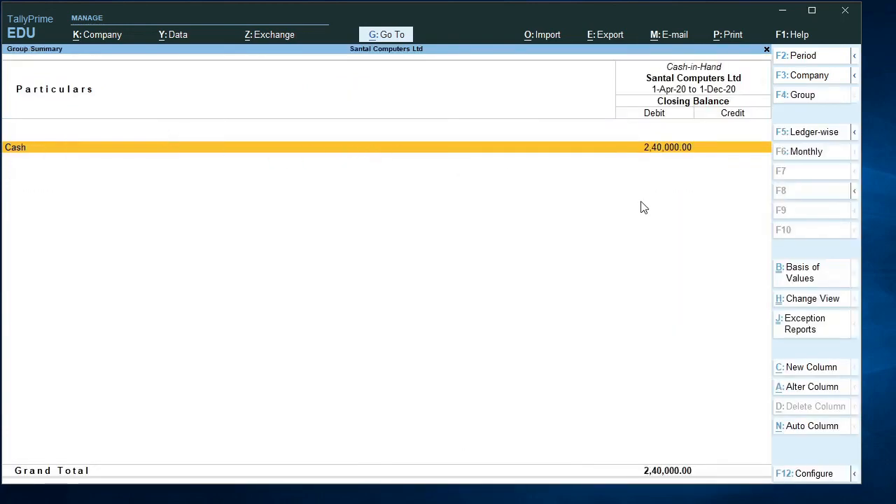
{"action": "key", "text": "Return"}
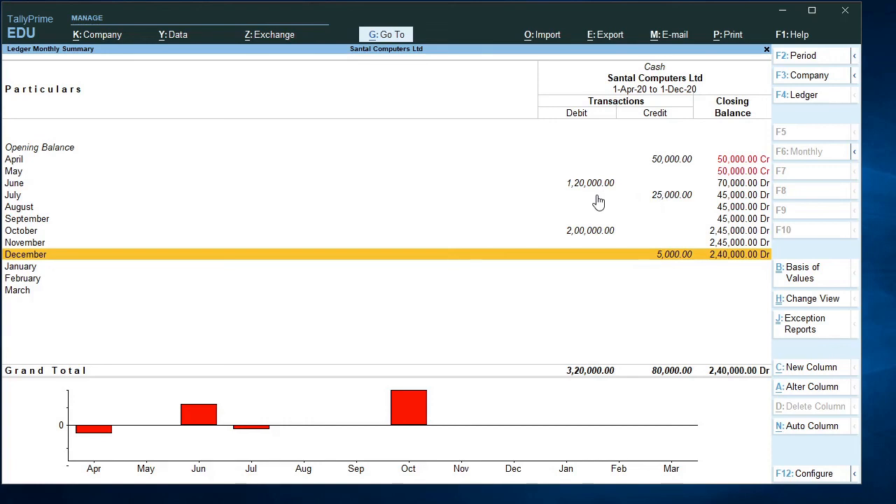
Step: Look into the June entries of the Cash ledger, then go back to the Account Books list
{"action": "key", "text": "Up"}
{"action": "key", "text": "Up"}
{"action": "key", "text": "Up"}
{"action": "key", "text": "Up"}
{"action": "key", "text": "Up"}
{"action": "key", "text": "Up"}
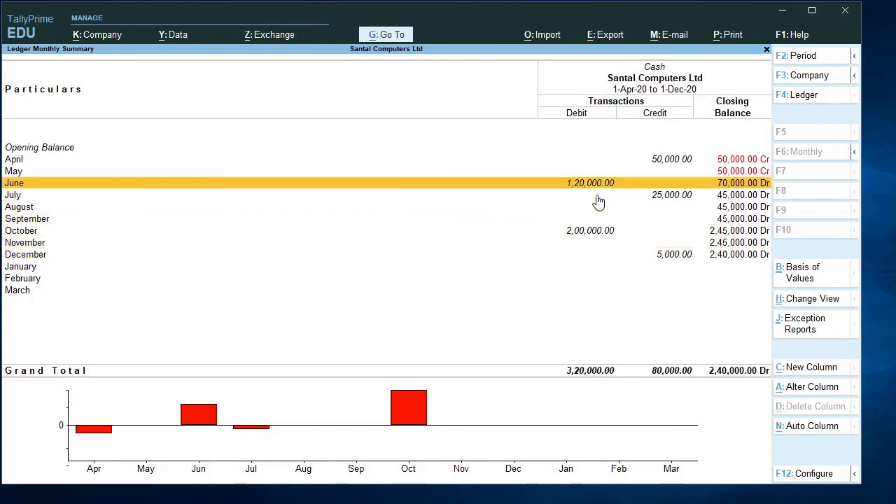
{"action": "key", "text": "Return"}
{"action": "key", "text": "Escape"}
{"action": "key", "text": "Escape"}
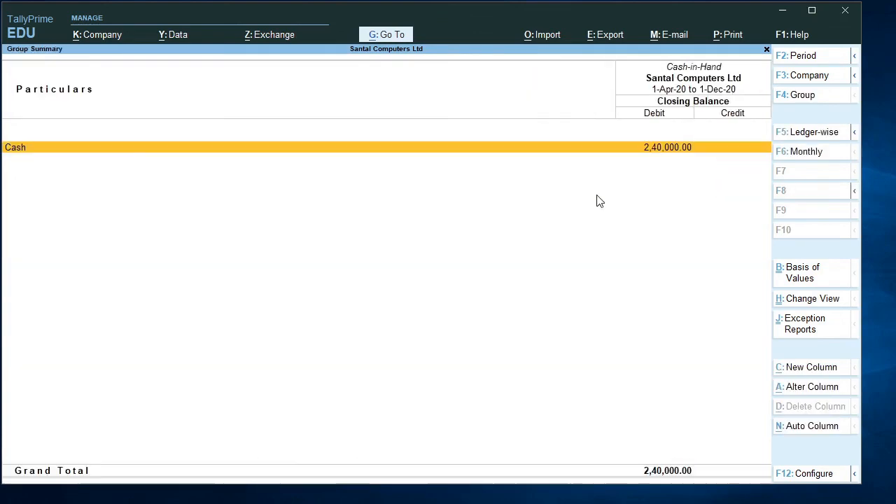
{"action": "key", "text": "Escape"}
{"action": "key", "text": "Escape"}
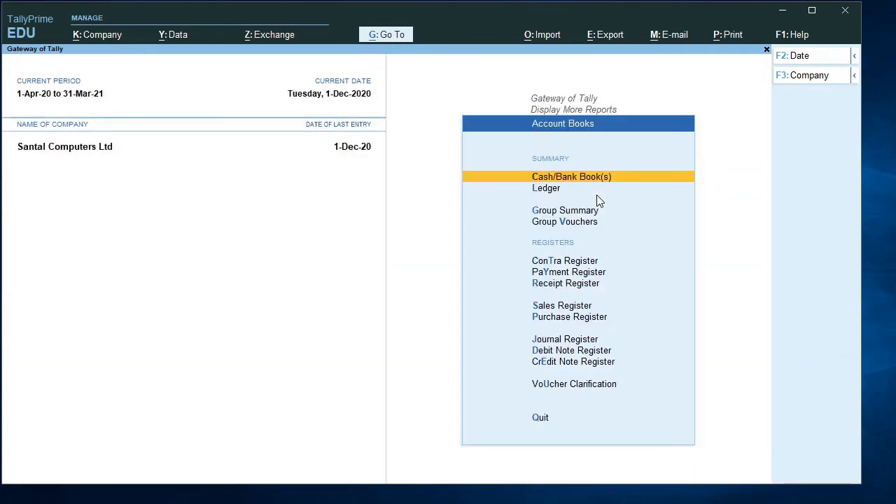
Step: Reopen the Cash ledger's monthly summary, examine the December vouchers, and return to the Cash/Bank summary
{"action": "key", "text": "Return"}
{"action": "key", "text": "Return"}
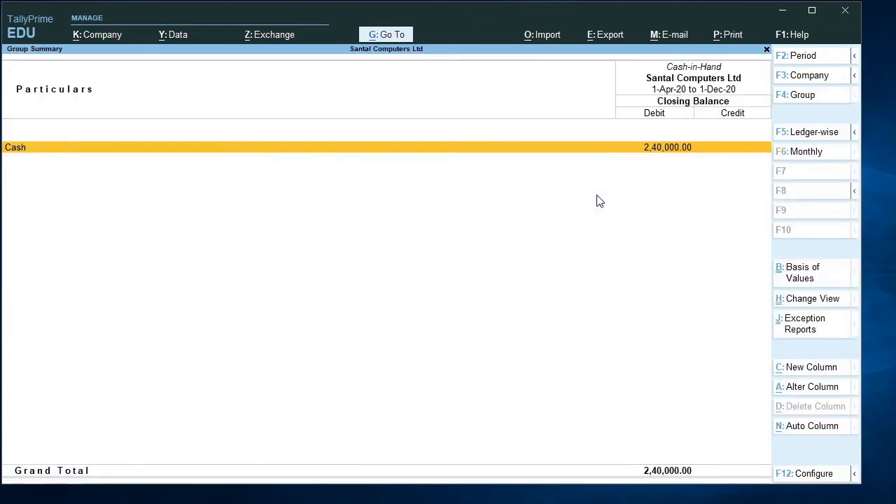
{"action": "key", "text": "Return"}
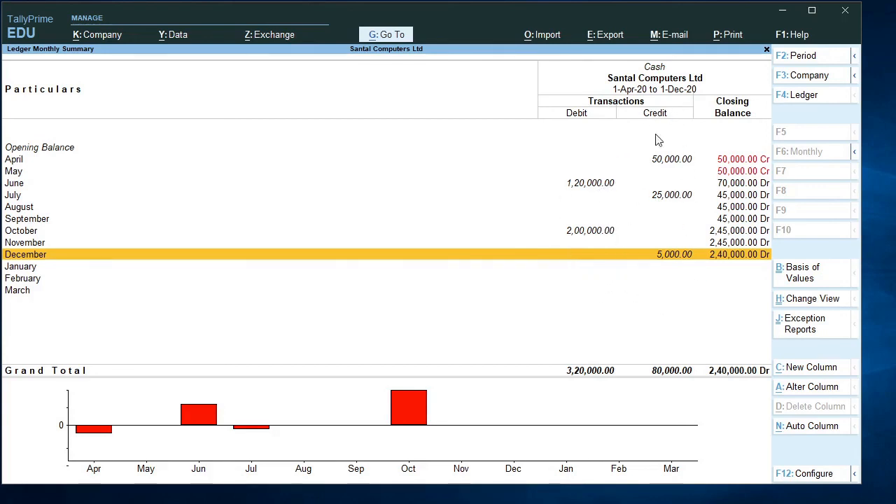
{"action": "left_click", "coordinate": [671, 260]}
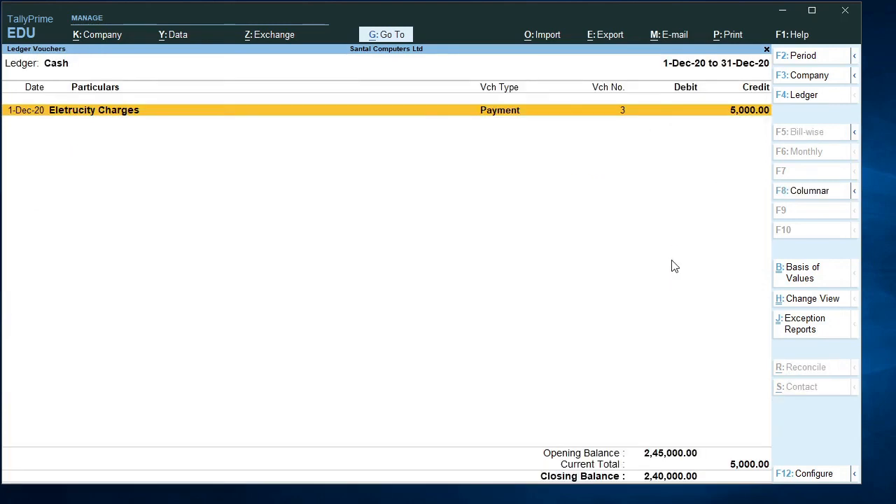
{"action": "key", "text": "Escape"}
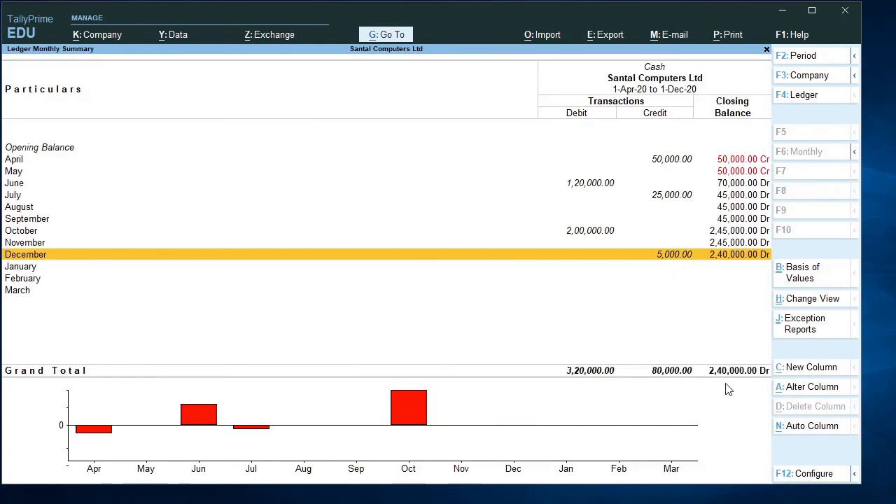
{"action": "key", "text": "Escape"}
{"action": "key", "text": "Escape"}
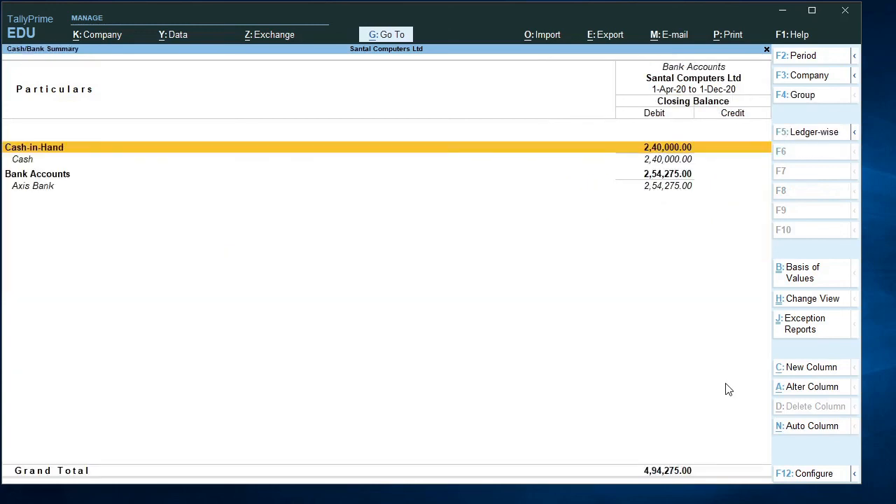